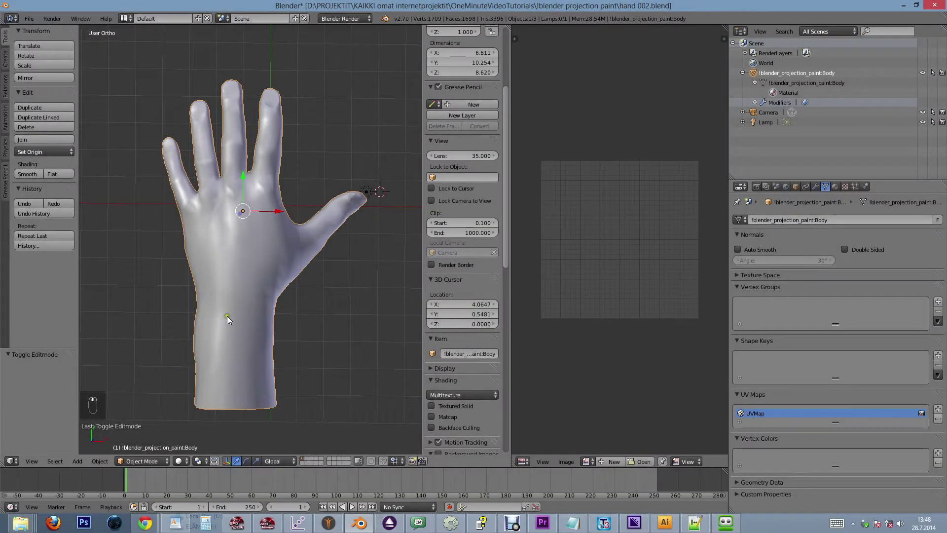
Step: Enter Edit Mode on the hand mesh and select the edge loops around the bases of the fingers and thumb
{"action": "key", "text": "Tab"}
{"action": "middle_click_drag", "start_coordinate": [221, 258], "coordinate": [313, 296]}
{"action": "scroll", "coordinate": [313, 274], "scroll_direction": "up", "scroll_amount": 5}
{"action": "left_click", "coordinate": [304, 270], "text": "alt"}
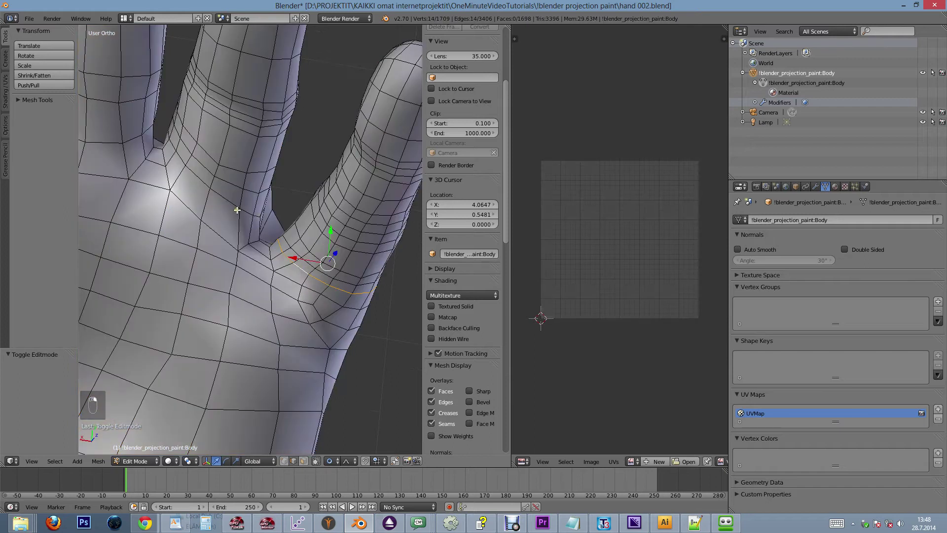
{"action": "scroll", "coordinate": [227, 210], "scroll_direction": "down", "scroll_amount": 3}
{"action": "middle_click_drag", "start_coordinate": [227, 211], "coordinate": [118, 210]}
{"action": "right_click", "coordinate": [174, 206], "text": "alt+shift"}
{"action": "right_click", "coordinate": [106, 211], "text": "alt+shift"}
{"action": "scroll", "coordinate": [108, 247], "scroll_direction": "down", "scroll_amount": 3}
{"action": "right_click", "coordinate": [115, 312], "text": "alt+shift"}
Step: Add the lengthwise edge loop running along the sides of the fingers and thumb to the selection
{"action": "scroll", "coordinate": [192, 236], "scroll_direction": "up", "scroll_amount": 2}
{"action": "middle_click_drag", "start_coordinate": [118, 306], "coordinate": [133, 232]}
{"action": "scroll", "coordinate": [237, 222], "scroll_direction": "up", "scroll_amount": 2}
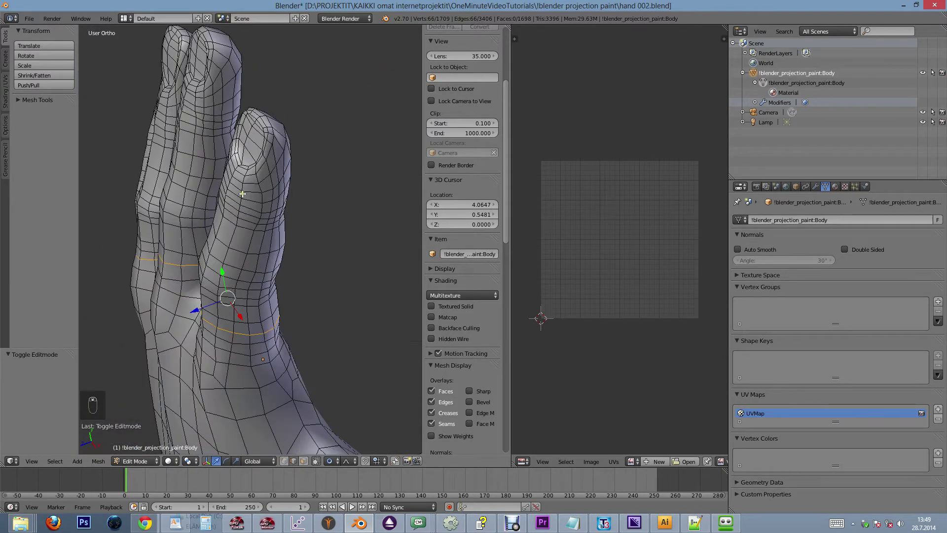
{"action": "right_click", "coordinate": [254, 247], "text": "alt+shift"}
{"action": "middle_click_drag", "start_coordinate": [254, 246], "coordinate": [241, 346]}
{"action": "scroll", "coordinate": [248, 333], "scroll_direction": "down", "scroll_amount": 4}
{"action": "right_click", "coordinate": [303, 365], "text": "alt+shift"}
{"action": "key", "text": "ctrl+z"}
{"action": "middle_click_drag", "start_coordinate": [365, 321], "coordinate": [302, 378]}
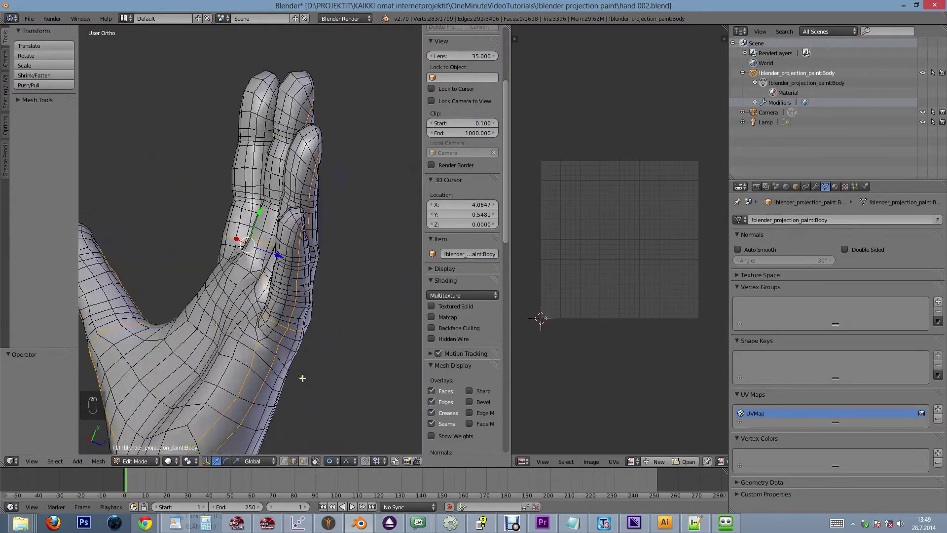
Step: Adjust the edge selection down the side of the palm and wrist, and mark the selected edges as seams
{"action": "key", "text": "c"}
{"action": "middle_click_drag", "start_coordinate": [234, 375], "coordinate": [254, 387]}
{"action": "right_click", "coordinate": [253, 386], "text": "shift"}
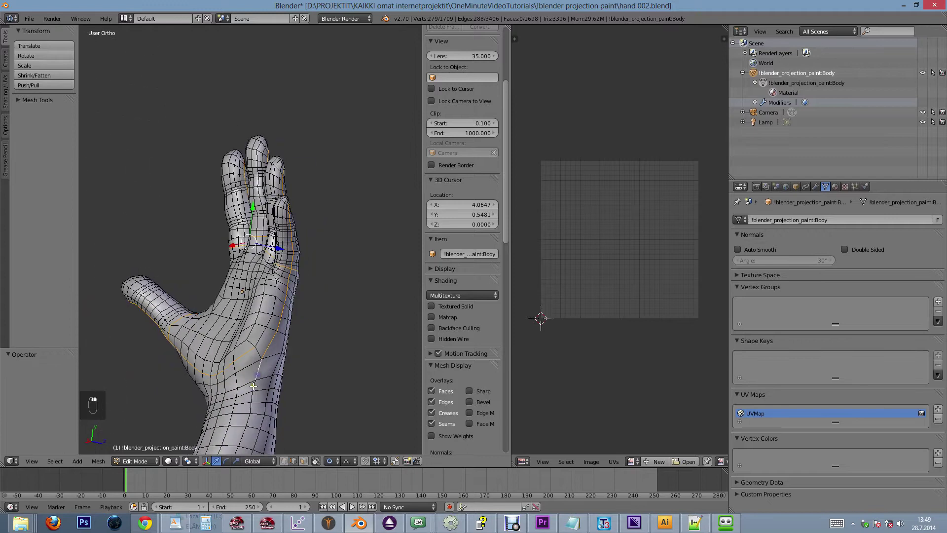
{"action": "right_click", "coordinate": [246, 436], "text": "shift"}
{"action": "scroll", "coordinate": [247, 429], "scroll_direction": "down", "scroll_amount": 1}
{"action": "right_click", "coordinate": [263, 359], "text": "shift"}
{"action": "middle_click_drag", "start_coordinate": [247, 428], "coordinate": [311, 309], "text": "shift"}
{"action": "right_click", "coordinate": [261, 385], "text": "shift"}
{"action": "key", "text": "ctrl+e"}
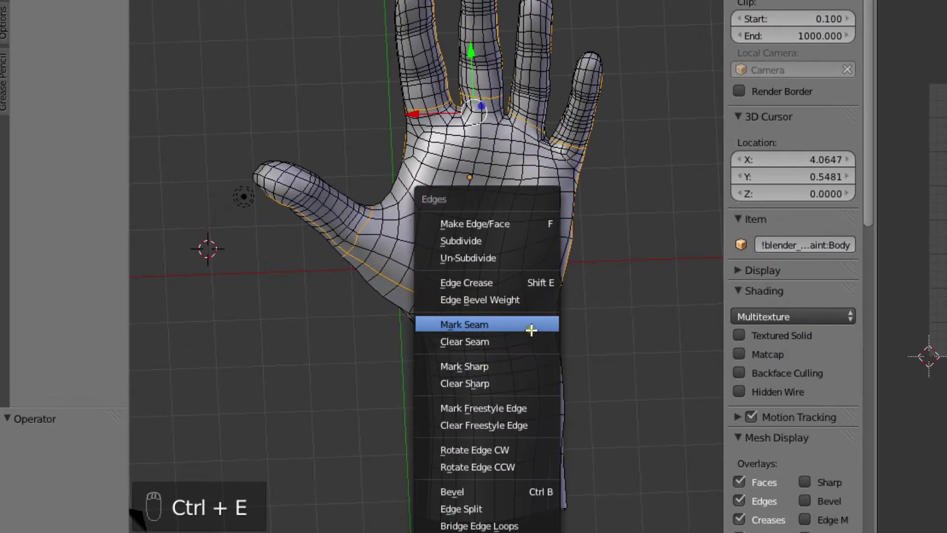
{"action": "left_click", "coordinate": [532, 330]}
Step: Select the entire hand mesh and unwrap it along the marked seams
{"action": "key", "text": "a"}
{"action": "key", "text": "a"}
{"action": "key", "text": "a"}
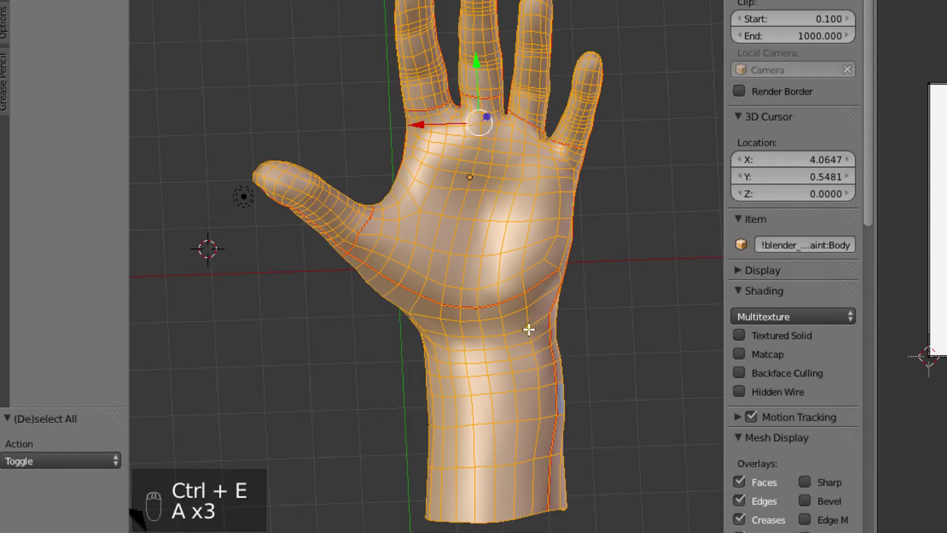
{"action": "key", "text": "u"}
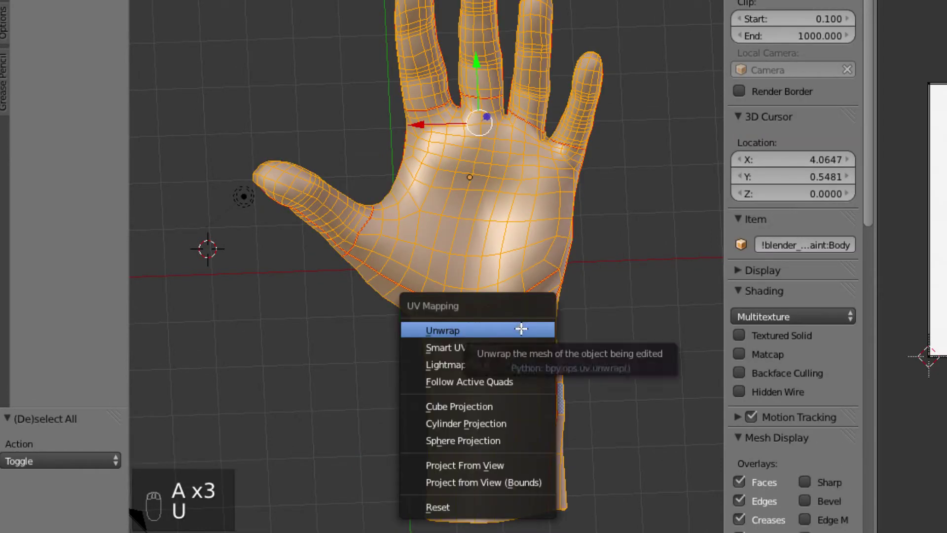
{"action": "left_click", "coordinate": [521, 329]}
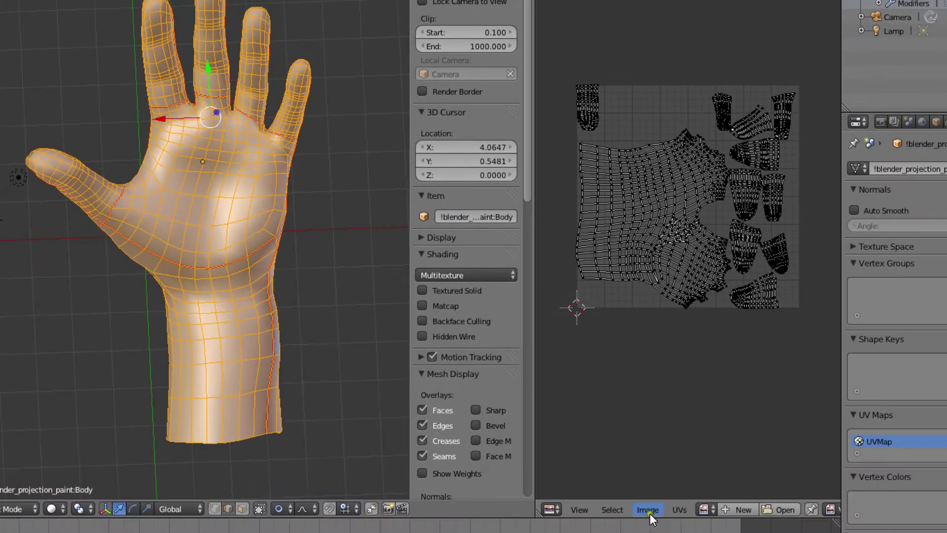
Step: Create a new 1024 x 1024 px UV Grid image in the UV/Image Editor
{"action": "left_click", "coordinate": [648, 509]}
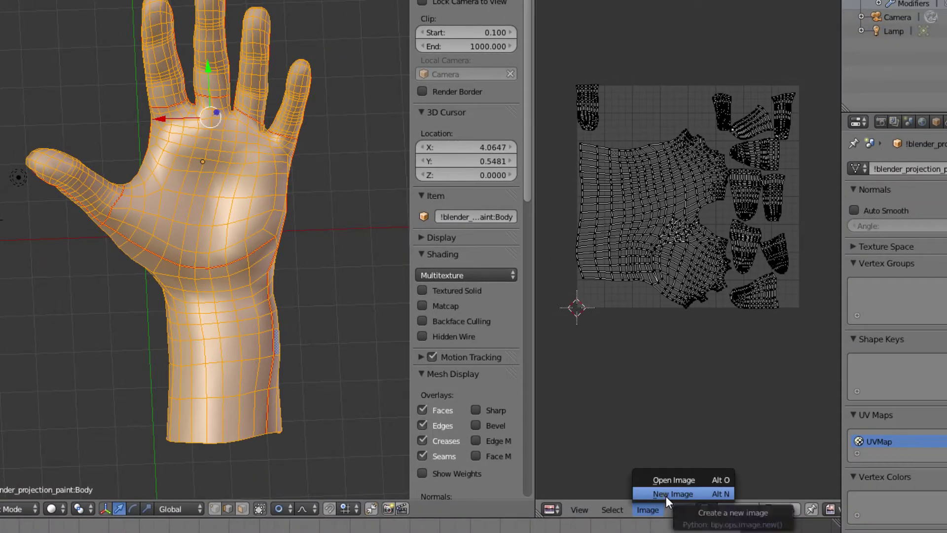
{"action": "left_click", "coordinate": [666, 494]}
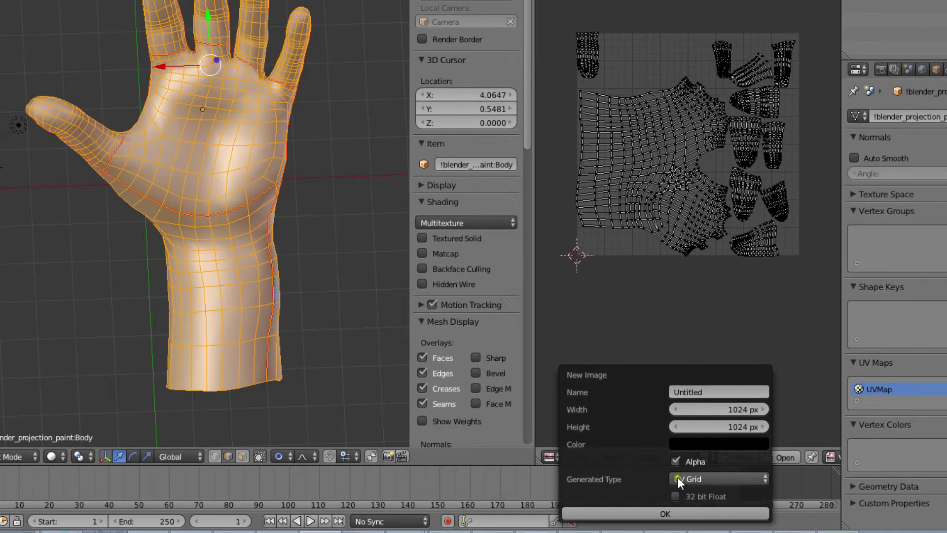
{"action": "left_click", "coordinate": [663, 513]}
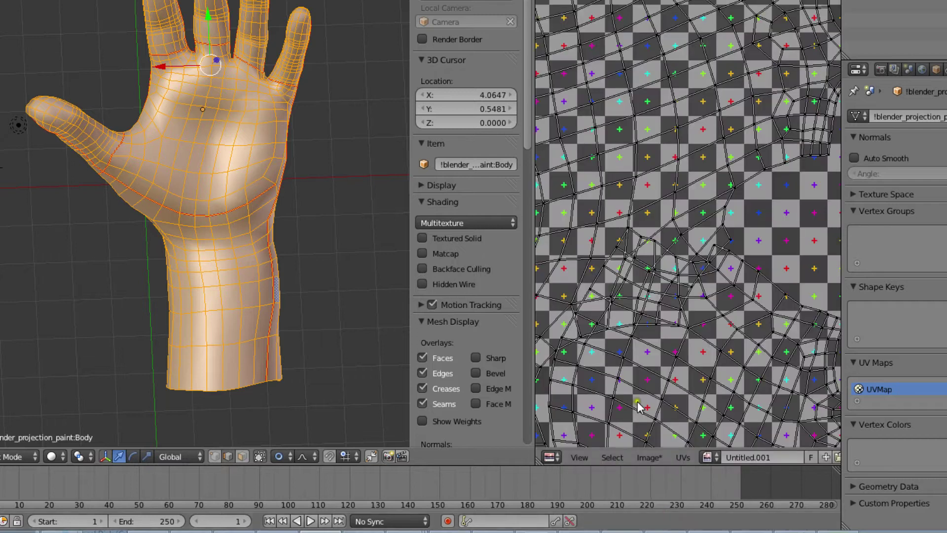
Step: Switch the 3D viewport shading to Texture and check the grid pattern across the palm and fingers
{"action": "scroll", "coordinate": [639, 407], "scroll_direction": "down", "scroll_amount": 2}
{"action": "left_click", "coordinate": [53, 456]}
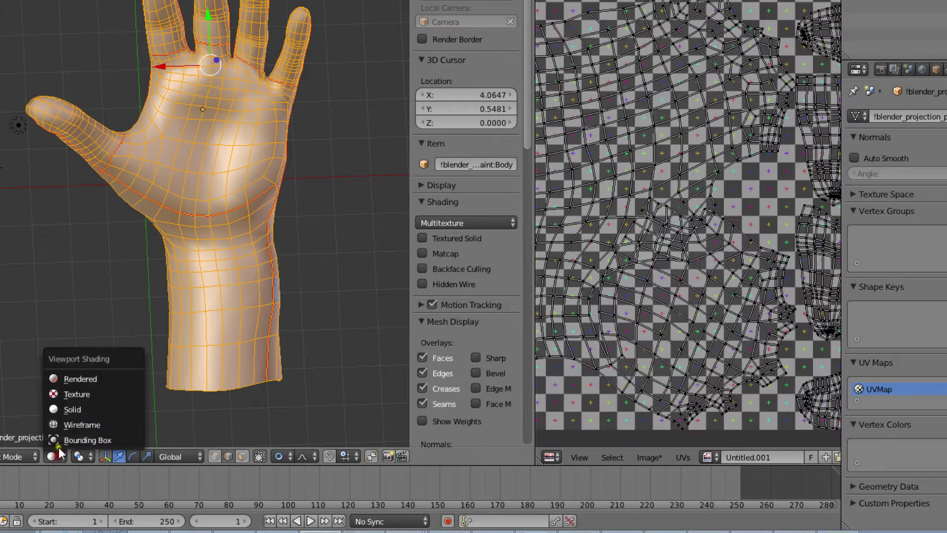
{"action": "left_click", "coordinate": [100, 393]}
{"action": "scroll", "coordinate": [171, 199], "scroll_direction": "up", "scroll_amount": 2}
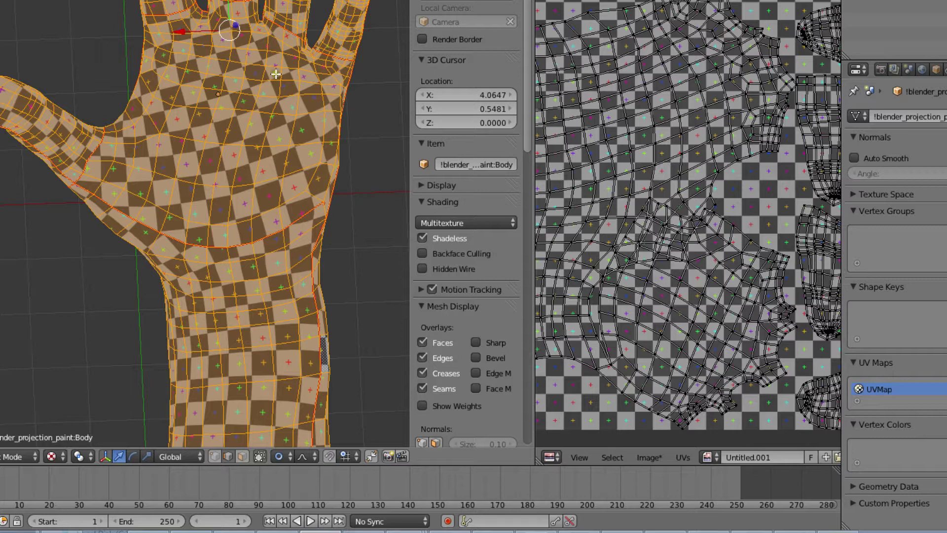
{"action": "middle_click_drag", "start_coordinate": [275, 74], "coordinate": [4, 178], "text": "shift"}
{"action": "scroll", "coordinate": [217, 217], "scroll_direction": "up", "scroll_amount": 3}
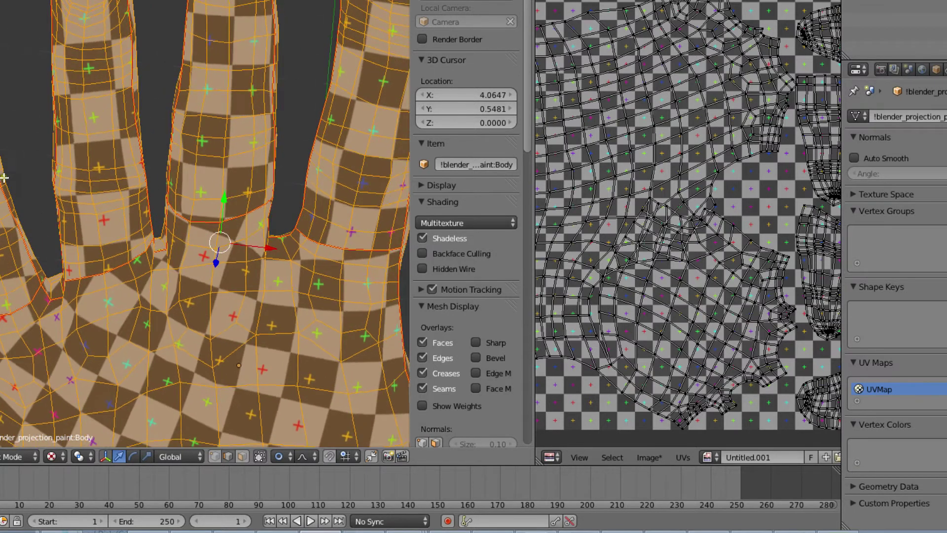
{"action": "scroll", "coordinate": [131, 244], "scroll_direction": "down", "scroll_amount": 4}
{"action": "key", "text": "KP_7"}
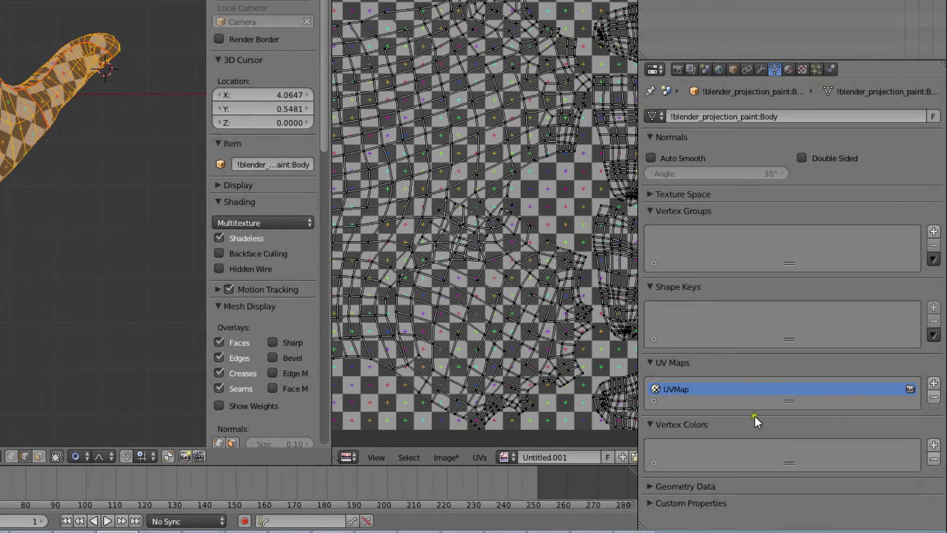
Step: Add two more UV maps to the hand mesh, named BACK and FRONT
{"action": "left_click", "coordinate": [934, 384]}
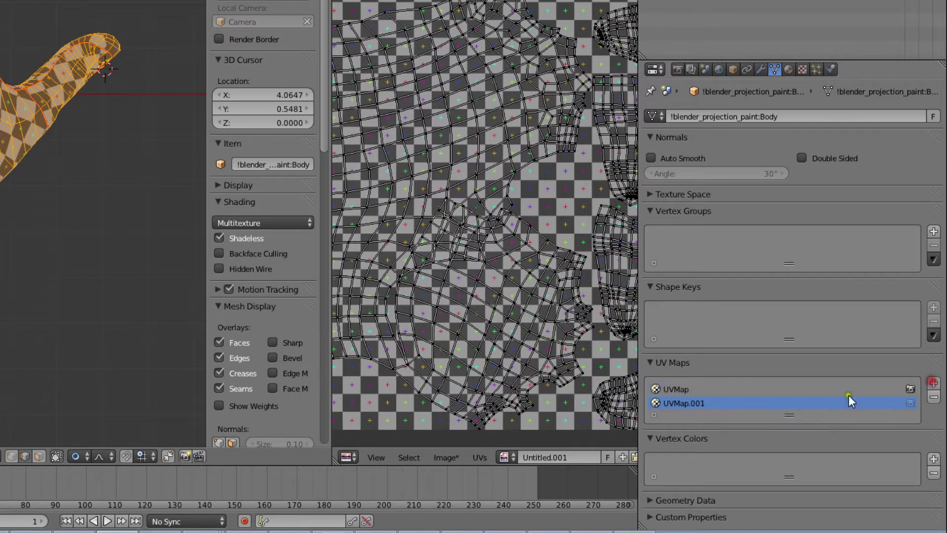
{"action": "double_click", "coordinate": [688, 402]}
{"action": "left_click", "coordinate": [934, 384]}
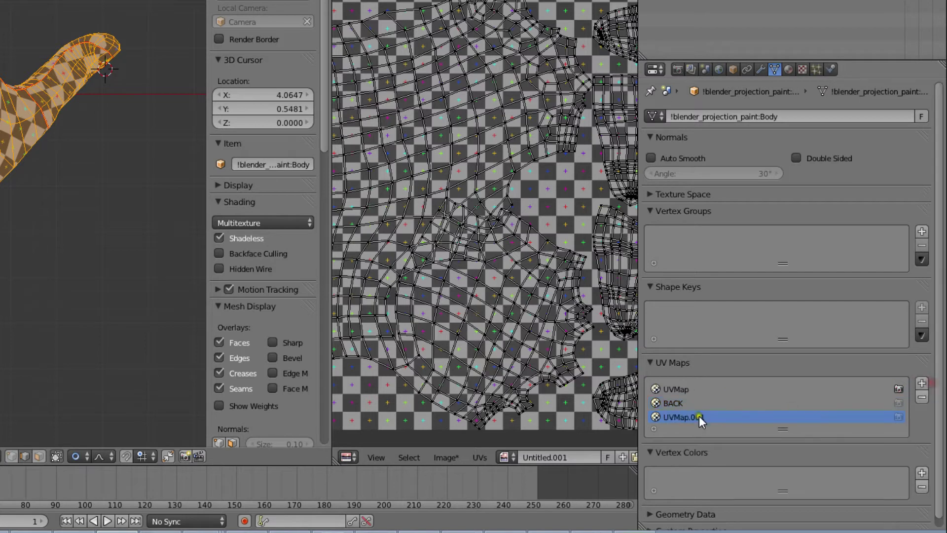
{"action": "double_click", "coordinate": [670, 417]}
{"action": "type", "text": "FRONT"}
Step: Make the BACK UV map active and open hand-back.png as its image
{"action": "left_click", "coordinate": [674, 399]}
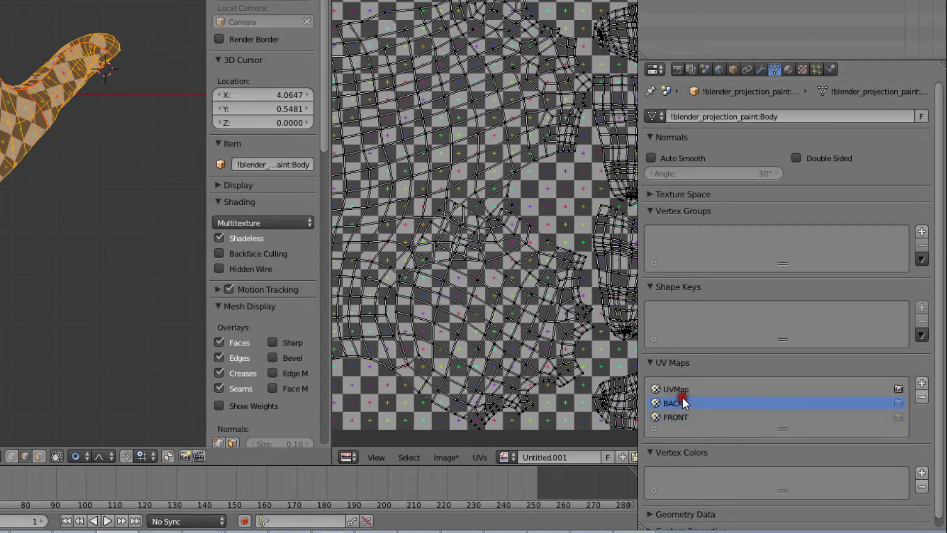
{"action": "scroll", "coordinate": [531, 201], "scroll_direction": "down", "scroll_amount": 4}
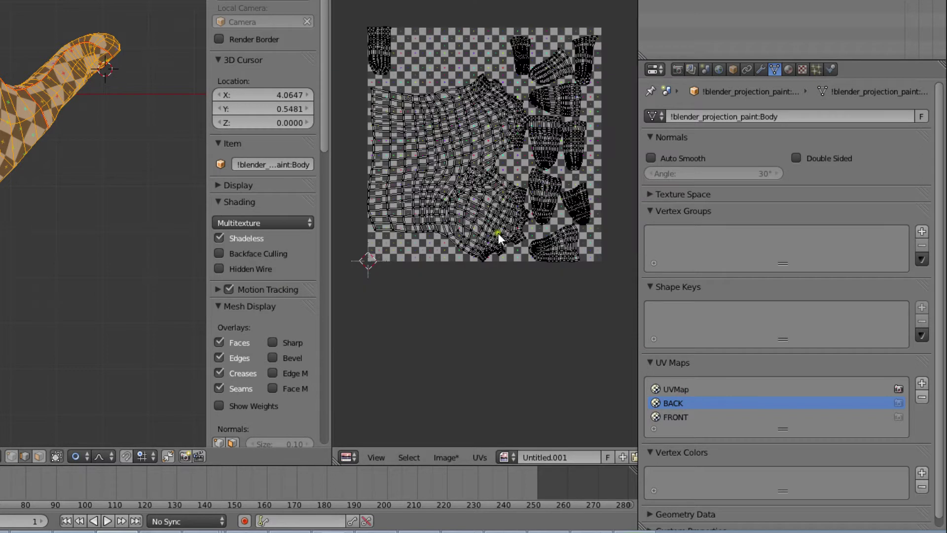
{"action": "left_click", "coordinate": [449, 457]}
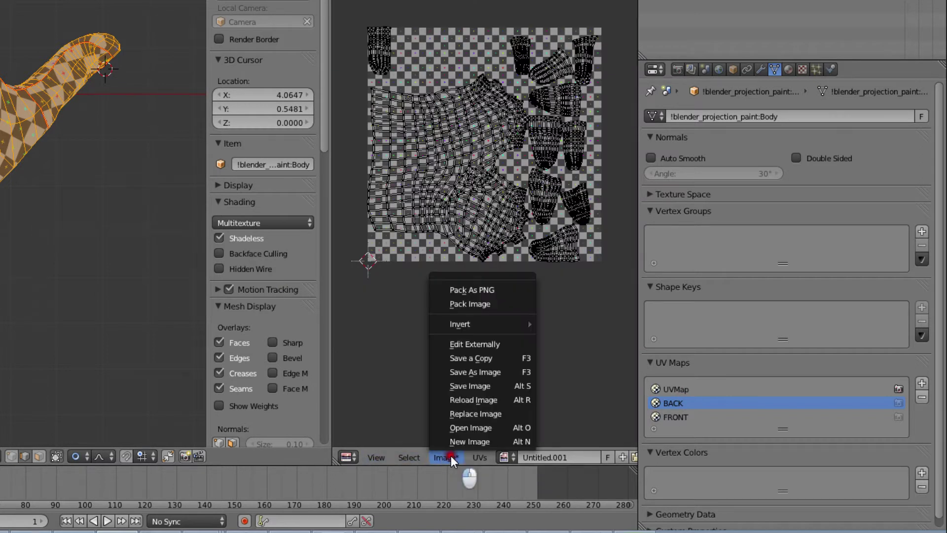
{"action": "left_click", "coordinate": [483, 428]}
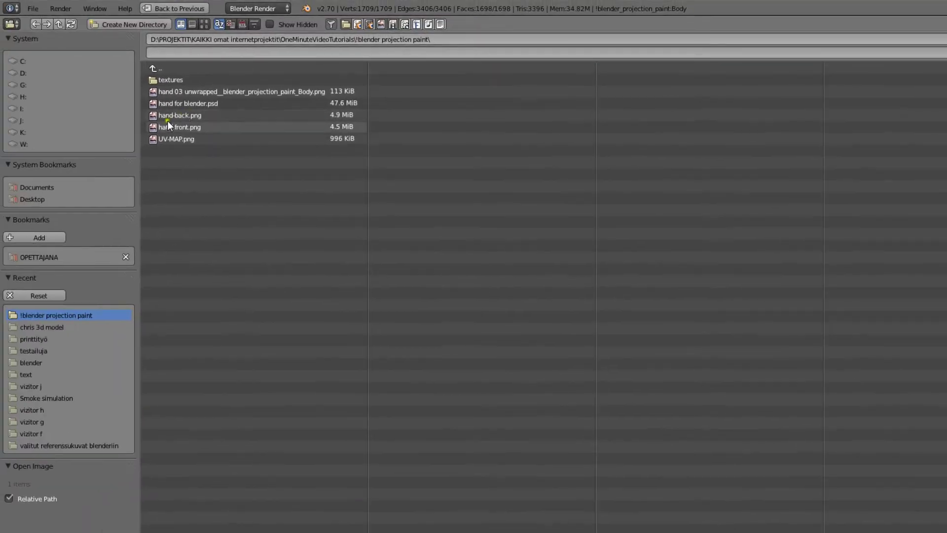
{"action": "double_click", "coordinate": [169, 114]}
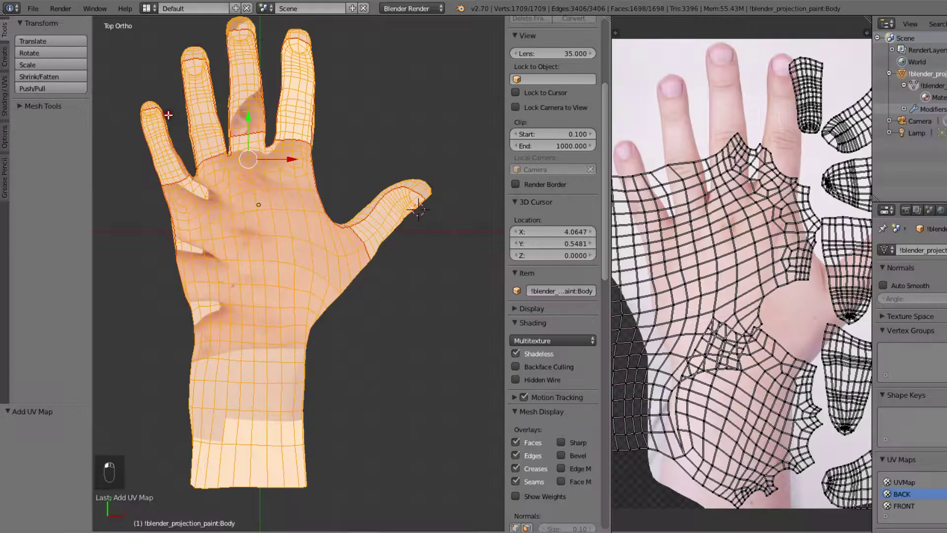
Step: Unwrap the whole hand into the BACK UV map from the top orthographic view using Project From View
{"action": "scroll", "coordinate": [728, 283], "scroll_direction": "down", "scroll_amount": 2}
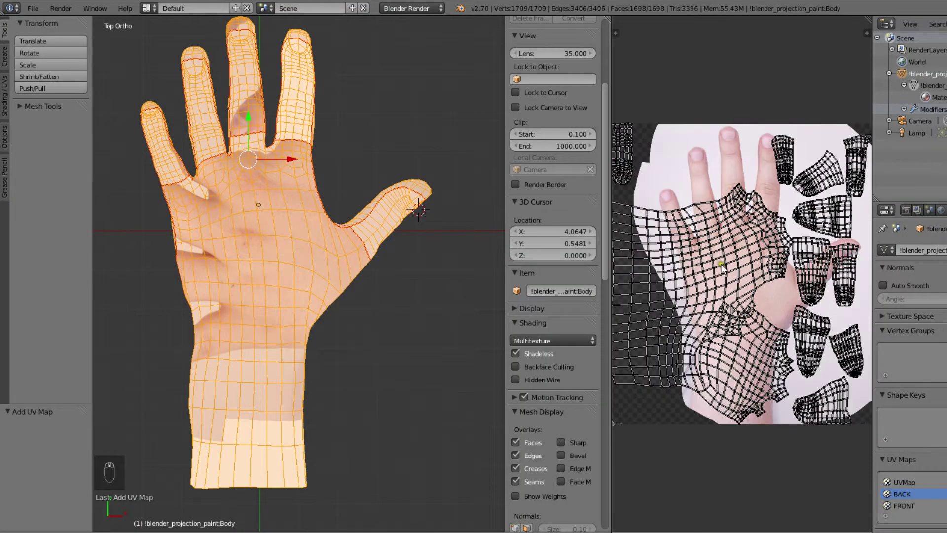
{"action": "scroll", "coordinate": [254, 205], "scroll_direction": "down", "scroll_amount": 1}
{"action": "key", "text": "u"}
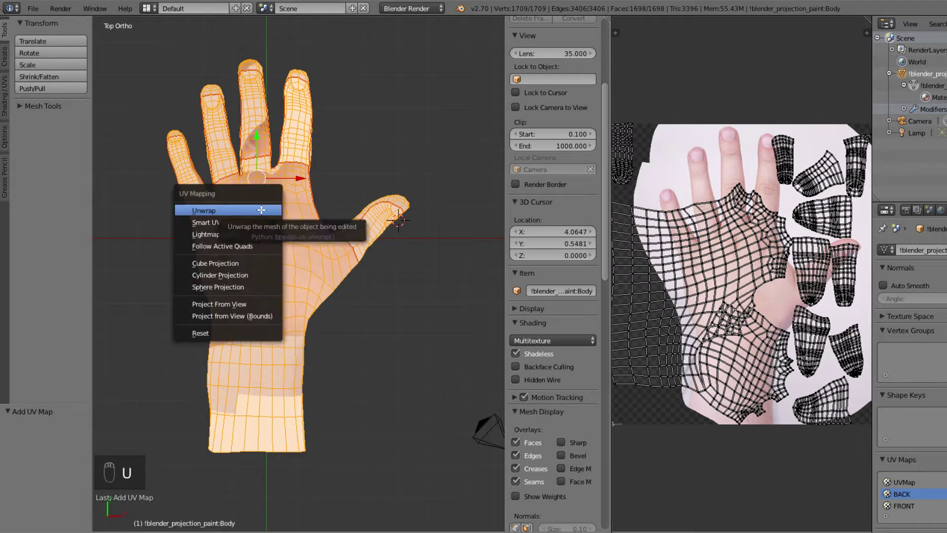
{"action": "left_click", "coordinate": [264, 301]}
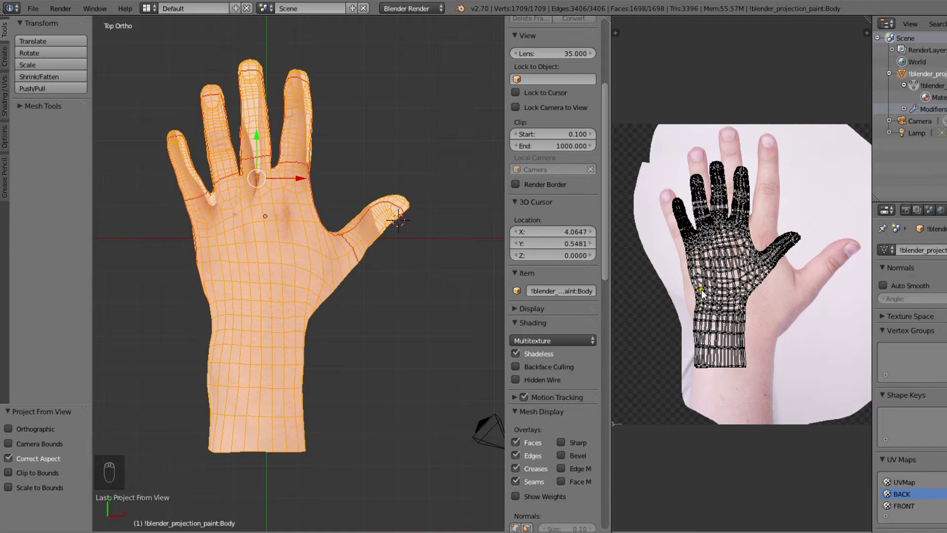
Step: Select all UVs, scale them up to the size of the photographed hand, and move them about 0.091 in X and -0.090 in Y
{"action": "key", "text": "a"}
{"action": "key", "text": "a"}
{"action": "key", "text": "a"}
{"action": "key", "text": "a"}
{"action": "scroll", "coordinate": [795, 258], "scroll_direction": "up", "scroll_amount": 1}
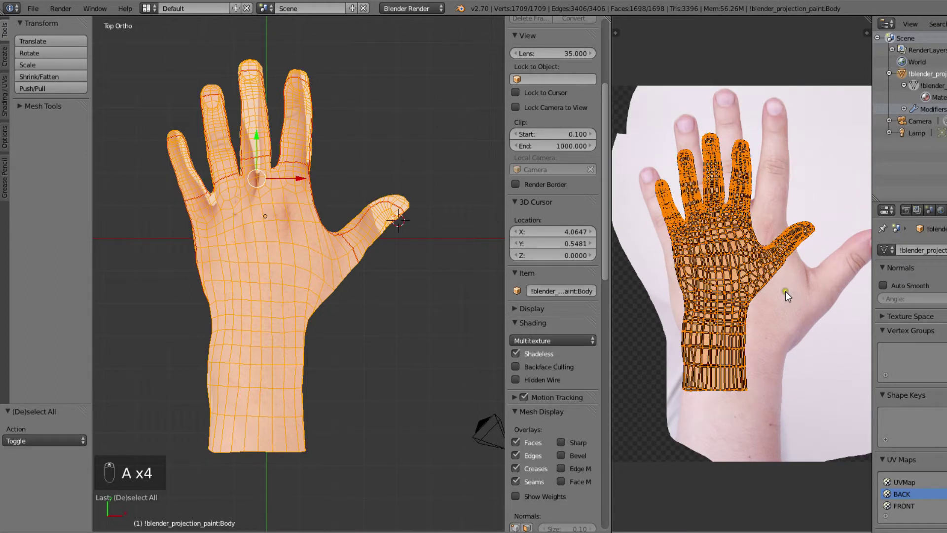
{"action": "key", "text": "s"}
{"action": "left_click", "coordinate": [761, 284]}
{"action": "key", "text": "g"}
{"action": "left_click", "coordinate": [725, 294]}
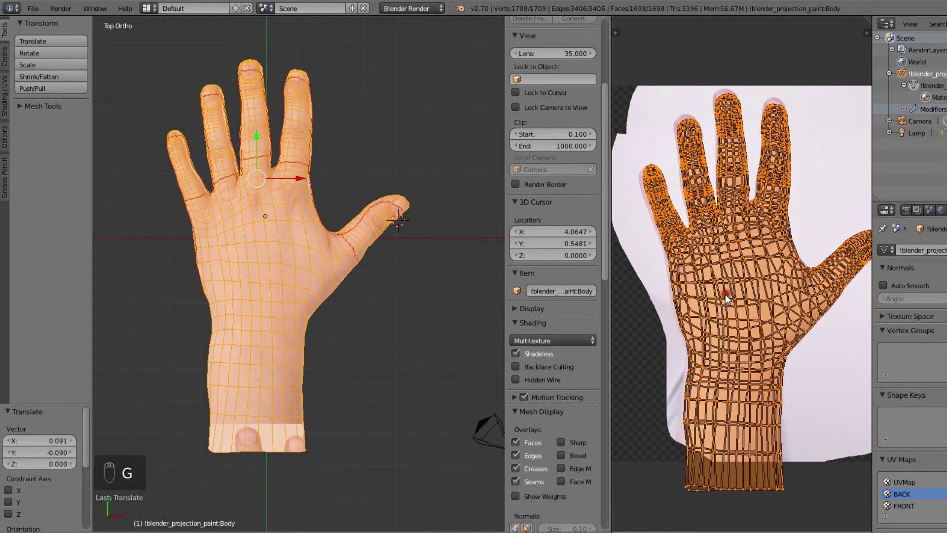
Step: Widen the UV editor and shift the UV layout about -0.007 in X and 0.015 in Y to match the photographed fingers
{"action": "left_click_drag", "start_coordinate": [610, 266], "coordinate": [454, 266]}
{"action": "scroll", "coordinate": [711, 152], "scroll_direction": "up", "scroll_amount": 4}
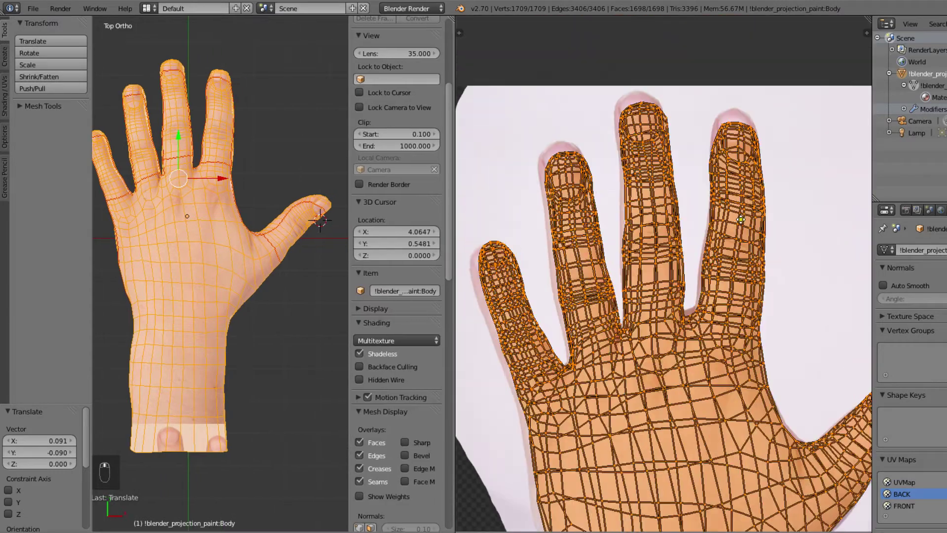
{"action": "scroll", "coordinate": [749, 224], "scroll_direction": "down", "scroll_amount": 1}
{"action": "key", "text": "g"}
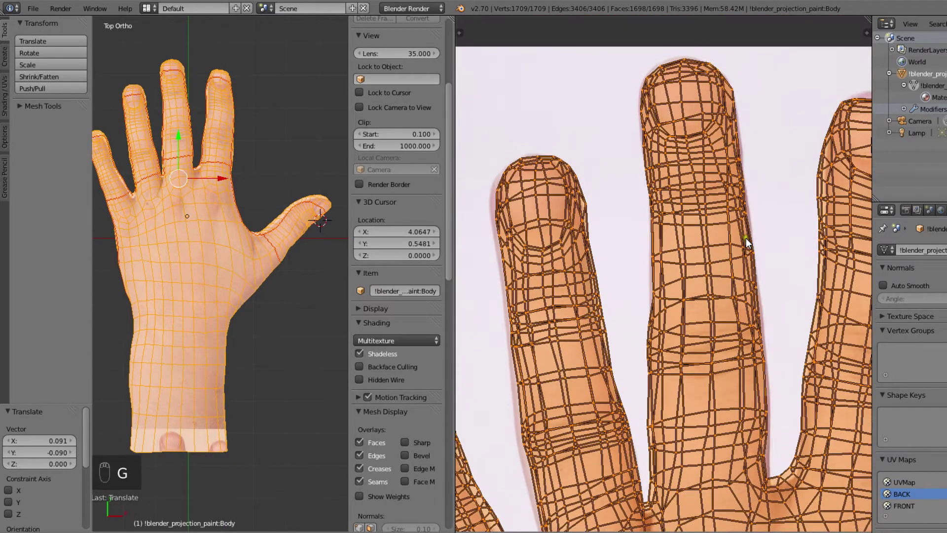
{"action": "left_click", "coordinate": [746, 238]}
Step: Enable proportional editing in the UV editor
{"action": "middle_click_drag", "start_coordinate": [756, 284], "coordinate": [620, 168]}
{"action": "scroll", "coordinate": [618, 148], "scroll_direction": "down", "scroll_amount": 3}
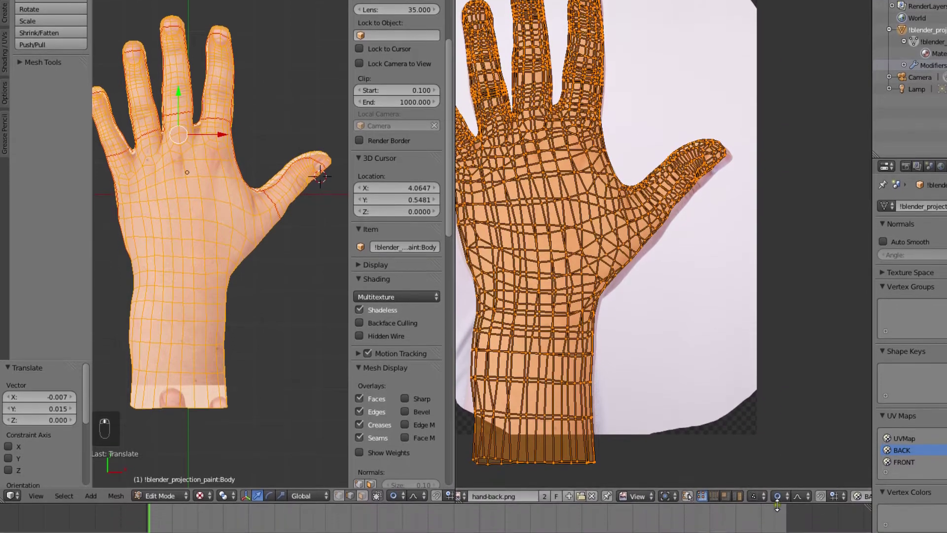
{"action": "left_click", "coordinate": [779, 487]}
{"action": "left_click", "coordinate": [792, 438]}
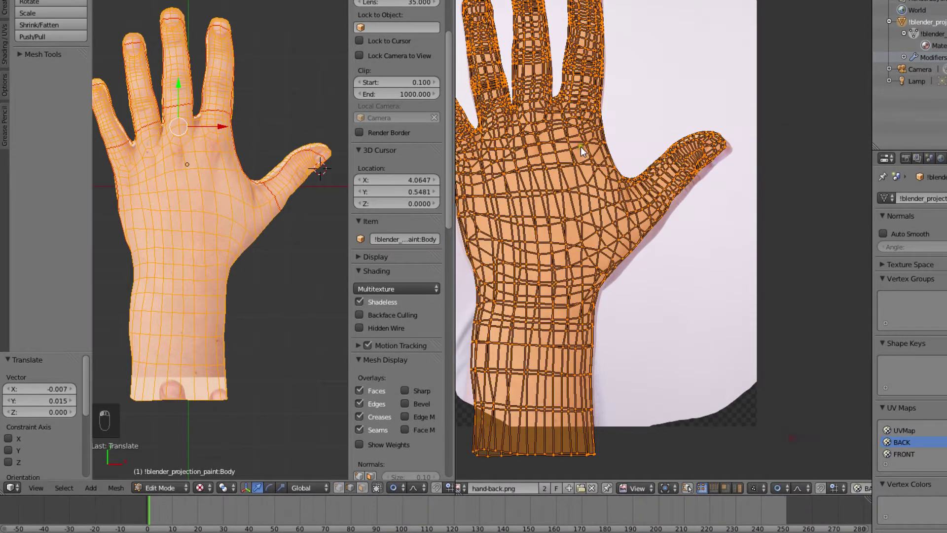
Step: Move the thumb-tip UVs about 0.013 in X and -0.012 in Y onto the photographed thumb, with a proportional size of about 0.24
{"action": "middle_click_drag", "start_coordinate": [582, 146], "coordinate": [576, 221]}
{"action": "scroll", "coordinate": [603, 222], "scroll_direction": "up", "scroll_amount": 3}
{"action": "right_click", "coordinate": [795, 247]}
{"action": "scroll", "coordinate": [769, 261], "scroll_direction": "down", "scroll_amount": 3}
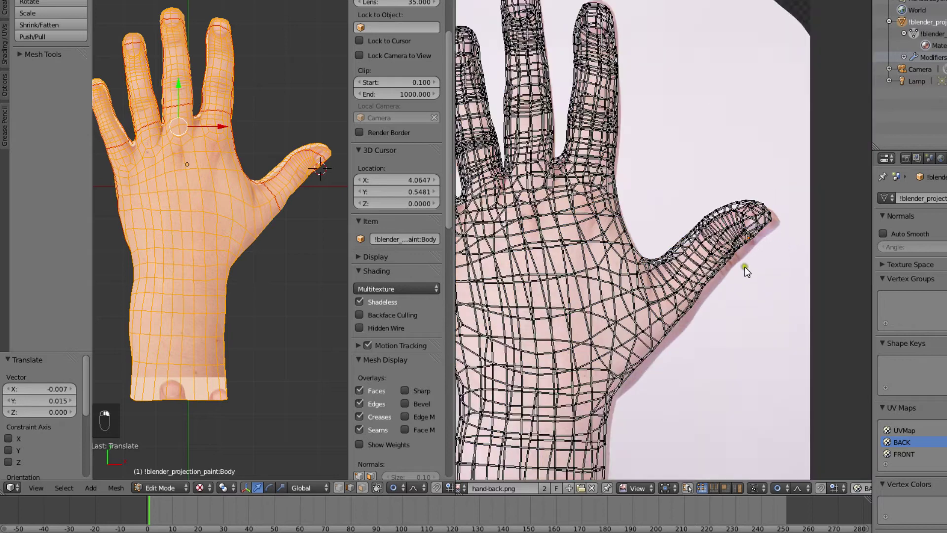
{"action": "scroll", "coordinate": [688, 269], "scroll_direction": "up", "scroll_amount": 3}
{"action": "key", "text": "g"}
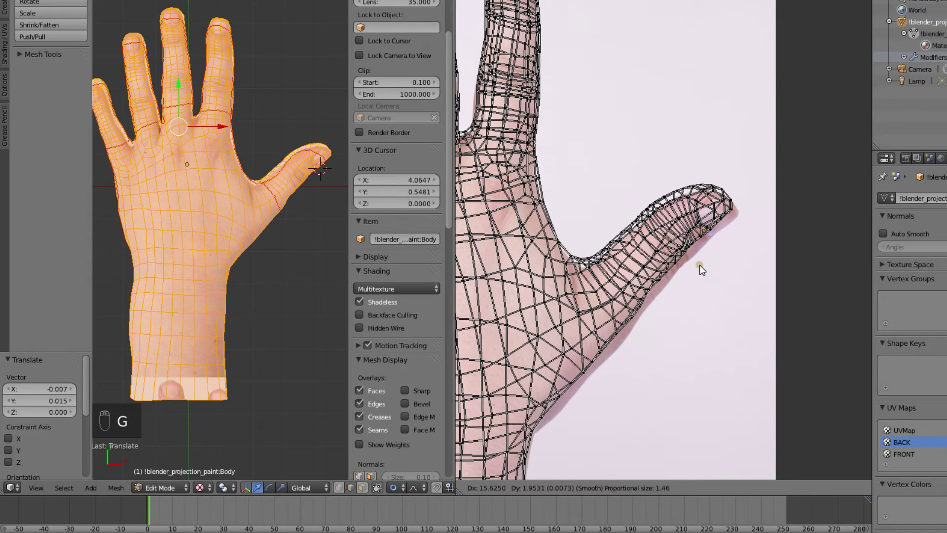
{"action": "scroll", "coordinate": [692, 278], "scroll_direction": "up", "scroll_amount": 8}
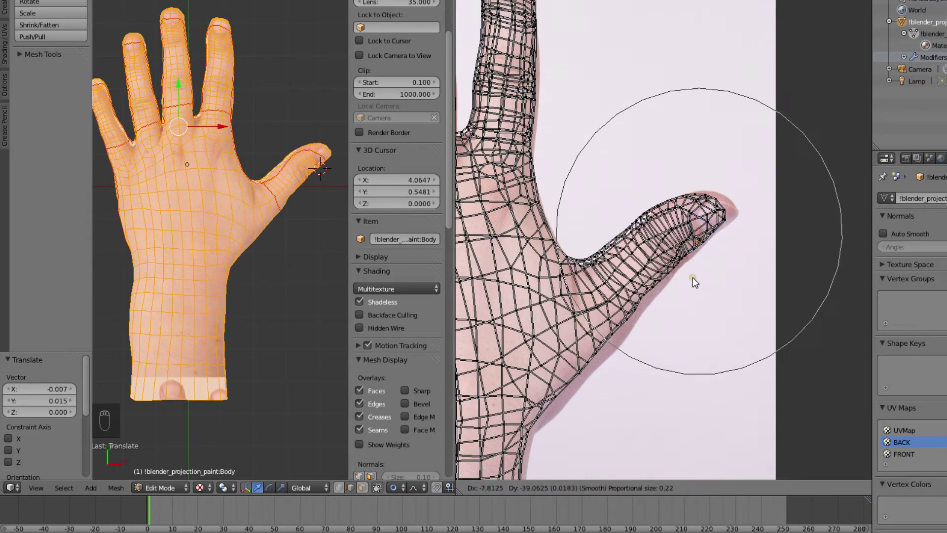
{"action": "scroll", "coordinate": [700, 278], "scroll_direction": "down", "scroll_amount": 3}
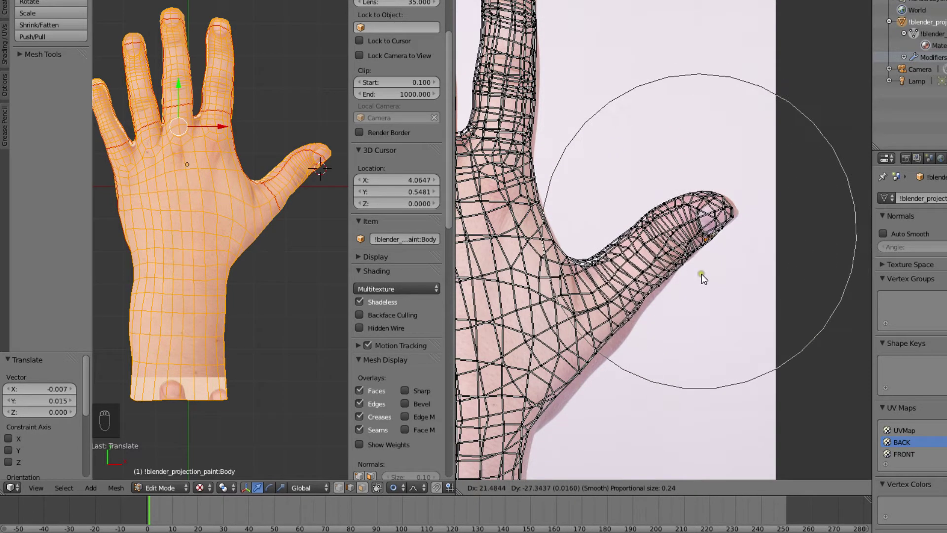
{"action": "left_click", "coordinate": [703, 274]}
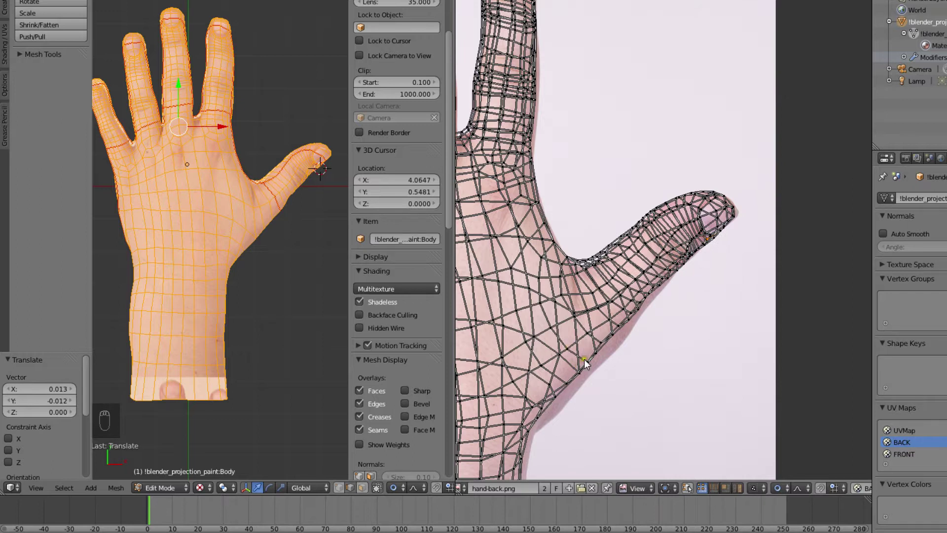
Step: Pull the UVs along the outer edge of the thumb base and palm onto the photographed outline
{"action": "key", "text": "g"}
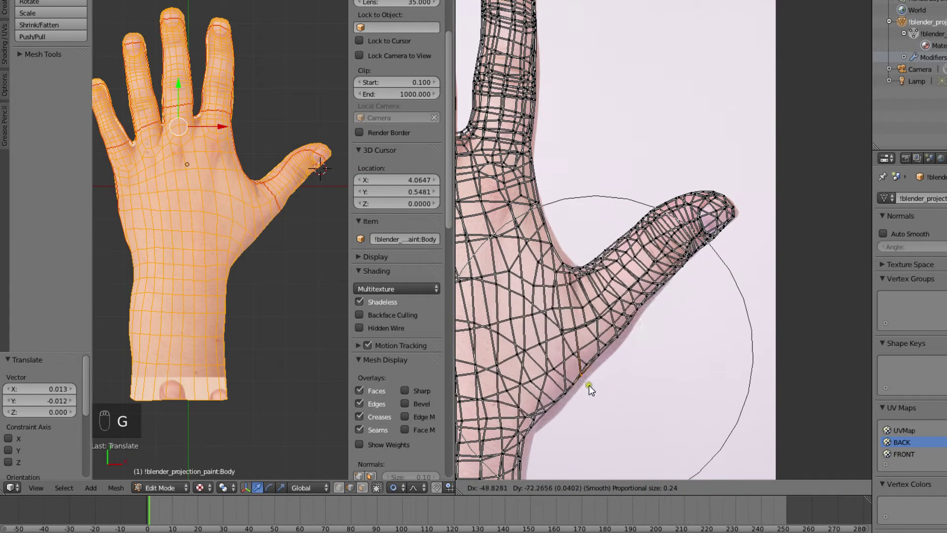
{"action": "left_click", "coordinate": [551, 421]}
{"action": "key", "text": "g"}
{"action": "left_click", "coordinate": [556, 419]}
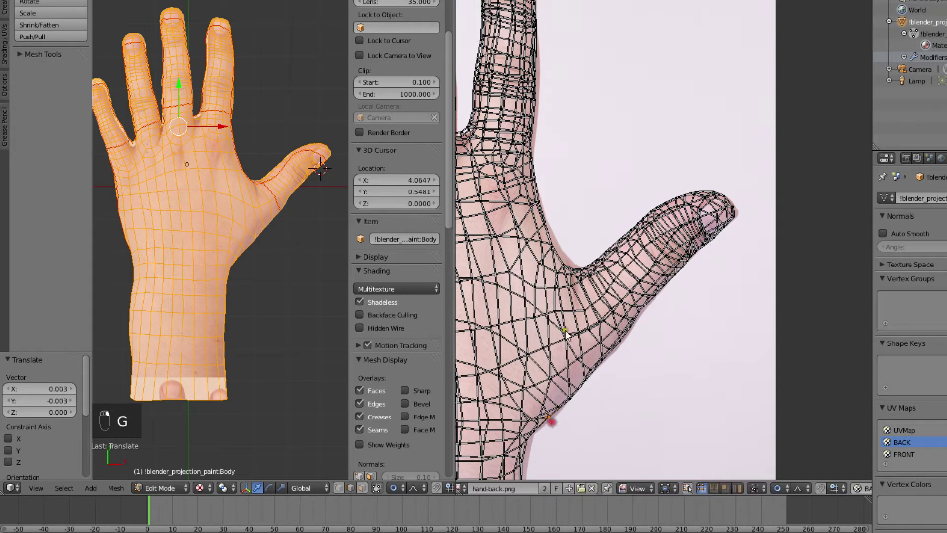
Step: Fit the UVs along the thumb's upper edge to the photo, reducing the proportional size to about 0.14
{"action": "scroll", "coordinate": [691, 235], "scroll_direction": "up", "scroll_amount": 3}
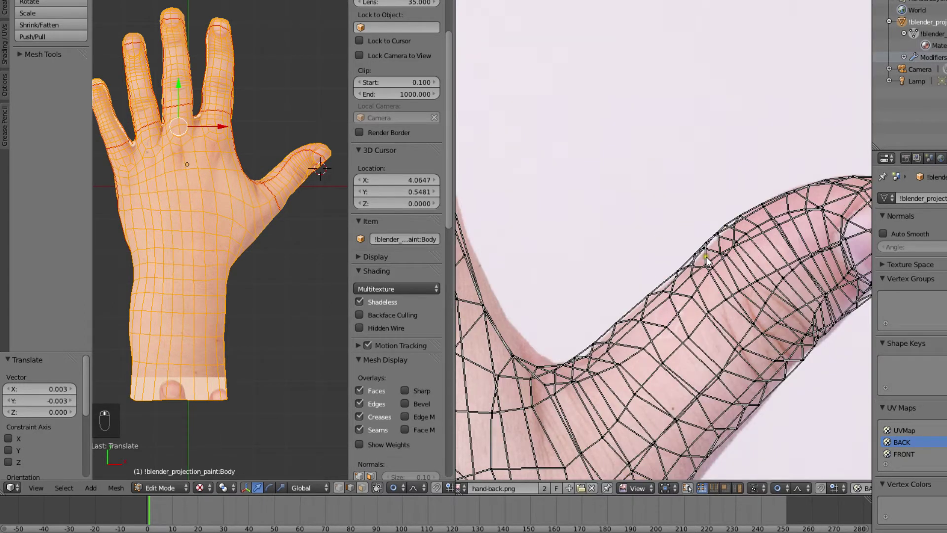
{"action": "key", "text": "g"}
{"action": "right_click", "coordinate": [679, 268]}
{"action": "right_click", "coordinate": [679, 268]}
{"action": "key", "text": "g"}
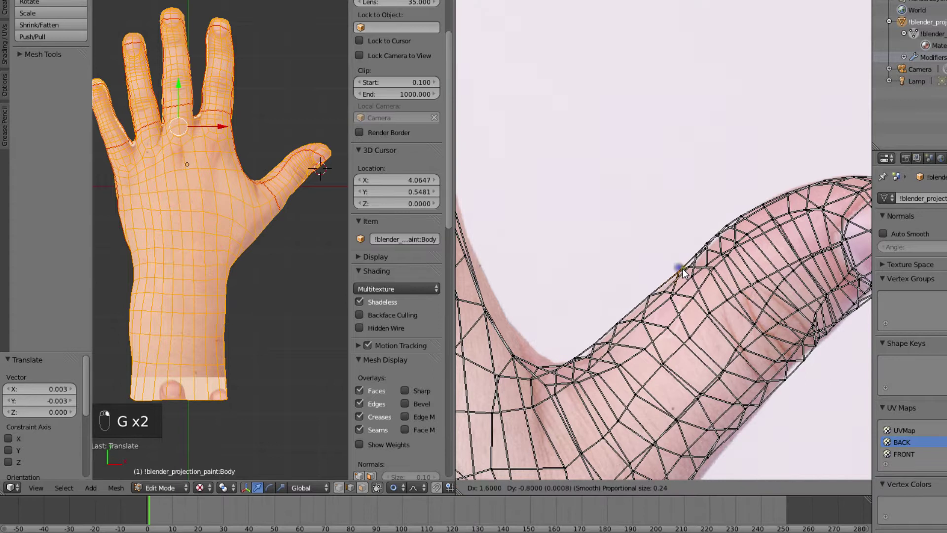
{"action": "scroll", "coordinate": [684, 270], "scroll_direction": "up", "scroll_amount": 6}
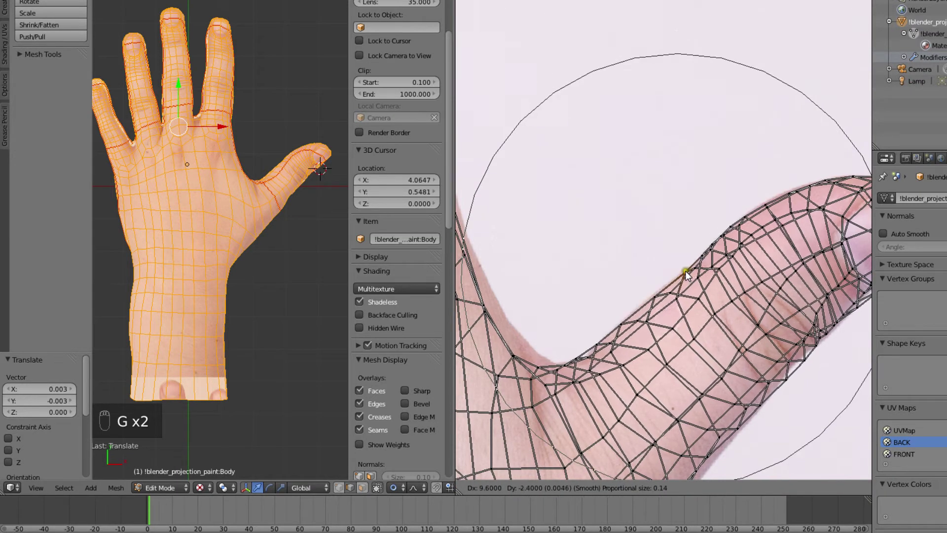
{"action": "left_click", "coordinate": [693, 263]}
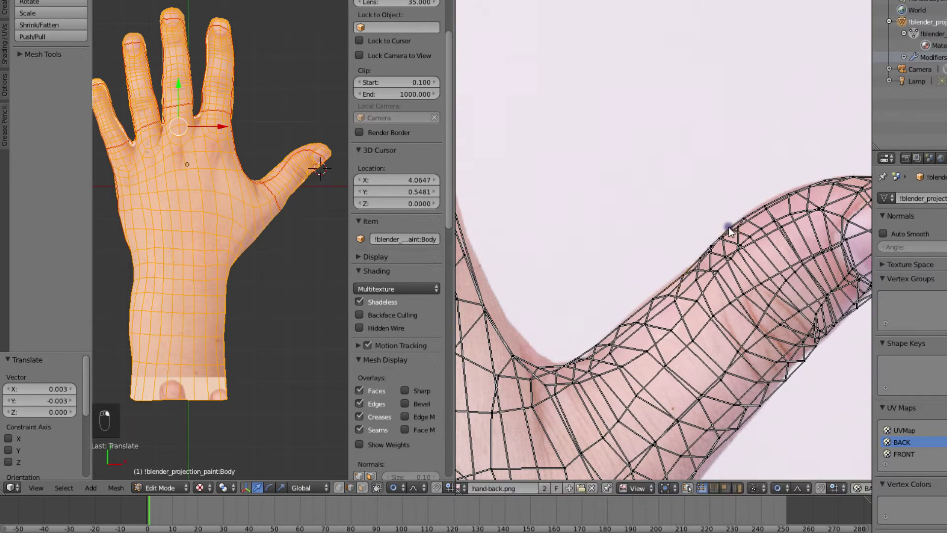
{"action": "right_click", "coordinate": [730, 227]}
{"action": "key", "text": "g"}
{"action": "left_click", "coordinate": [730, 227]}
Step: Align the UVs at the web between thumb and index finger and at the index finger's base with the photo
{"action": "scroll", "coordinate": [730, 227], "scroll_direction": "down", "scroll_amount": 2}
{"action": "middle_click_drag", "start_coordinate": [600, 286], "coordinate": [709, 256]}
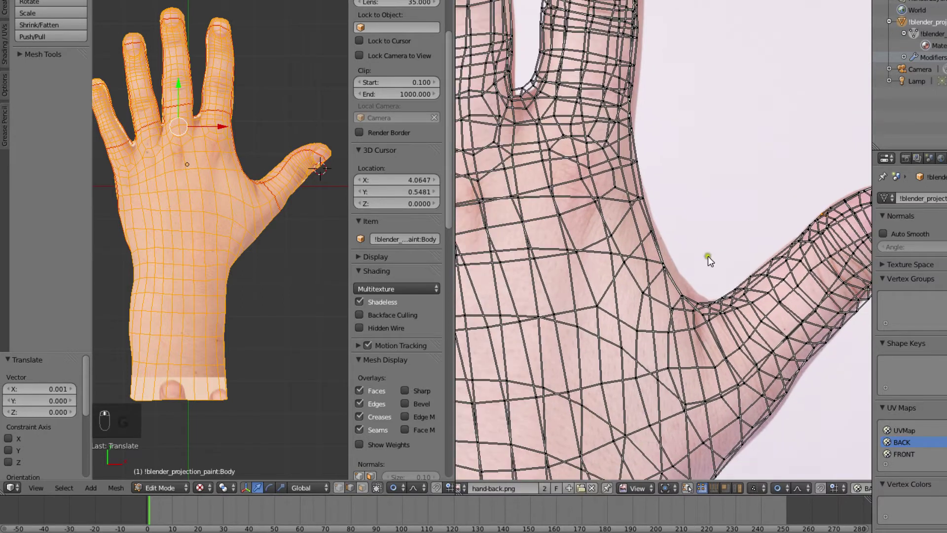
{"action": "key", "text": "g"}
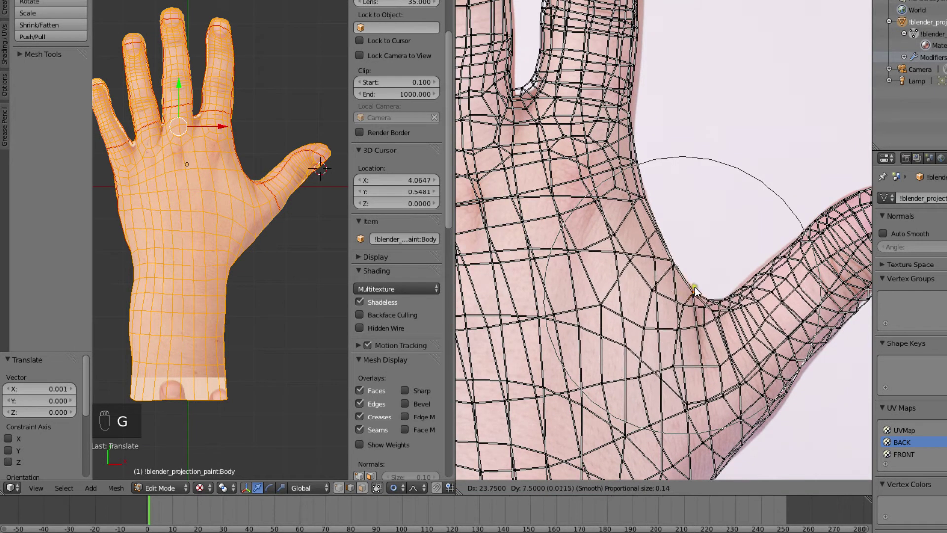
{"action": "left_click", "coordinate": [691, 290]}
{"action": "middle_click_drag", "start_coordinate": [711, 10], "coordinate": [749, 108]}
{"action": "right_click", "coordinate": [679, 263]}
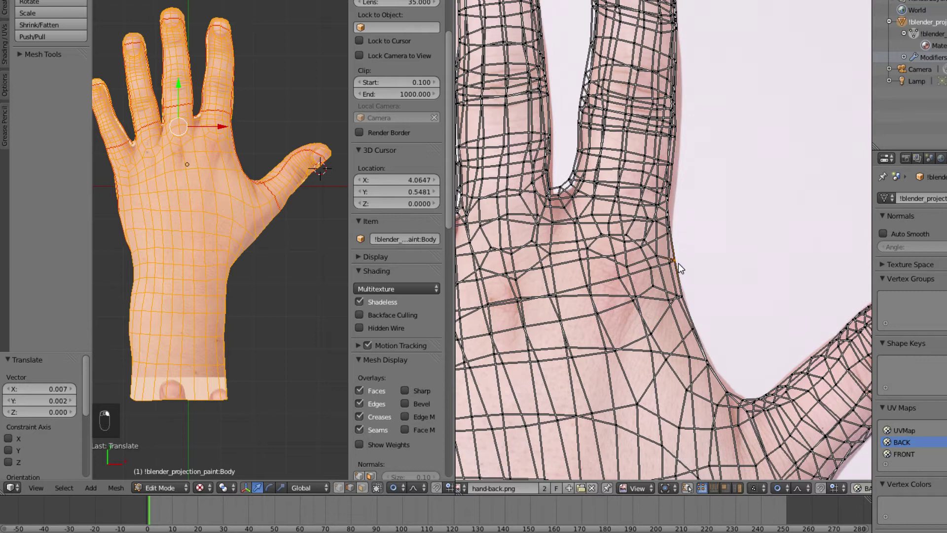
{"action": "key", "text": "g"}
{"action": "left_click", "coordinate": [675, 263]}
Step: Fit the index finger's side and upper UVs to the photographed finger using a smaller proportional radius
{"action": "middle_click_drag", "start_coordinate": [682, 97], "coordinate": [696, 167]}
{"action": "right_click", "coordinate": [697, 167]}
{"action": "key", "text": "g"}
{"action": "left_click", "coordinate": [697, 166]}
{"action": "middle_click_drag", "start_coordinate": [659, 45], "coordinate": [690, 183]}
{"action": "right_click", "coordinate": [614, 163]}
{"action": "key", "text": "g"}
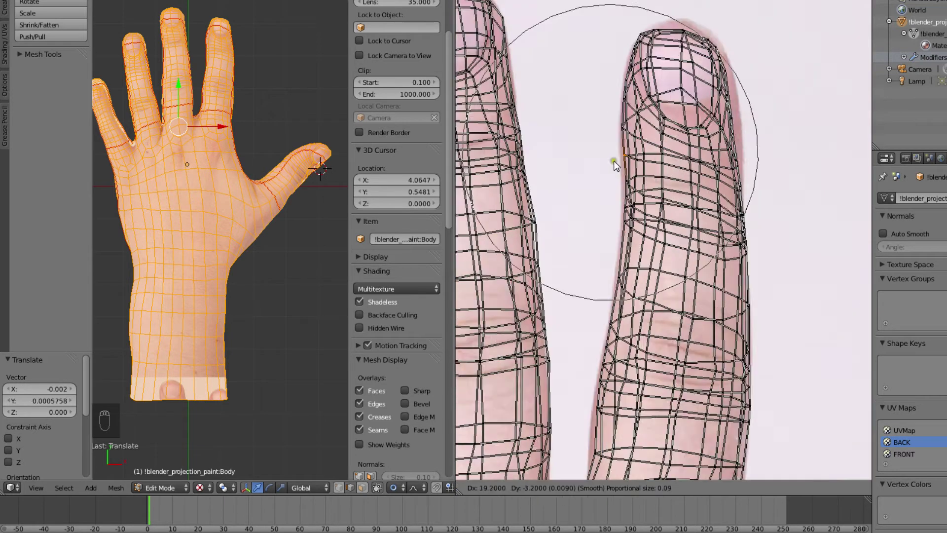
{"action": "left_click", "coordinate": [646, 33]}
Step: Adjust the UVs along the sides and tips of the middle and ring fingers to match the photo
{"action": "middle_click_drag", "start_coordinate": [533, 148], "coordinate": [693, 161]}
{"action": "right_click", "coordinate": [611, 418]}
{"action": "key", "text": "g"}
{"action": "scroll", "coordinate": [616, 394], "scroll_direction": "down", "scroll_amount": 2}
{"action": "key", "text": "g"}
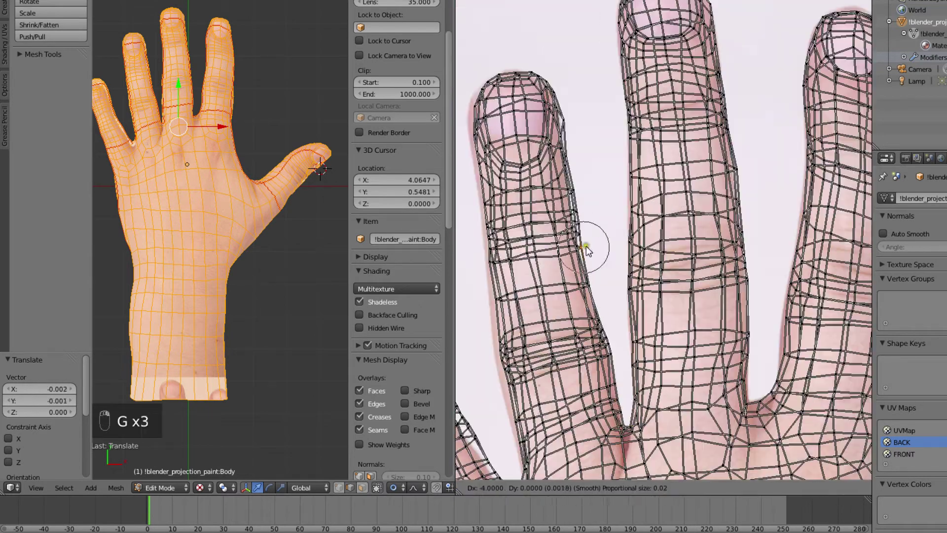
{"action": "right_click", "coordinate": [476, 105]}
{"action": "key", "text": "g"}
{"action": "left_click", "coordinate": [477, 107]}
{"action": "right_click", "coordinate": [746, 168]}
{"action": "key", "text": "g"}
{"action": "right_click", "coordinate": [716, 8]}
{"action": "key", "text": "g"}
Step: Fit the little finger's UVs and the outer palm edge below it to the photographed outline
{"action": "middle_click_drag", "start_coordinate": [620, 353], "coordinate": [719, 265]}
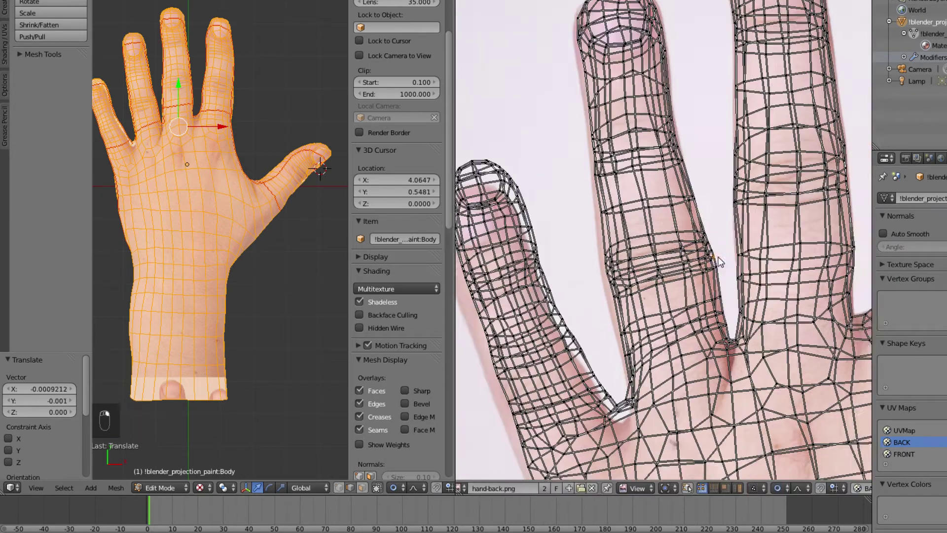
{"action": "right_click", "coordinate": [693, 306]}
{"action": "key", "text": "g"}
{"action": "left_click", "coordinate": [702, 344]}
{"action": "right_click", "coordinate": [519, 197]}
{"action": "key", "text": "g"}
{"action": "right_click", "coordinate": [658, 286]}
{"action": "key", "text": "g"}
{"action": "right_click", "coordinate": [588, 258]}
{"action": "key", "text": "g"}
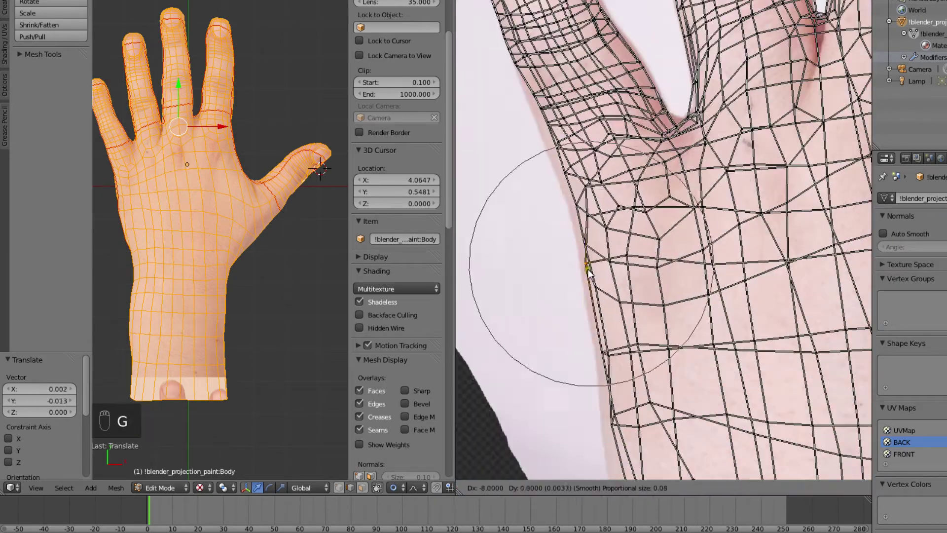
Step: Refine the remaining outline UVs, including the web between the ring and middle fingers, to match the back-of-hand photo
{"action": "right_click", "coordinate": [732, 366]}
{"action": "key", "text": "g"}
{"action": "left_click", "coordinate": [728, 368]}
{"action": "middle_click_drag", "start_coordinate": [694, 410], "coordinate": [710, 257]}
{"action": "right_click", "coordinate": [715, 61]}
{"action": "key", "text": "g"}
{"action": "right_click", "coordinate": [622, 386]}
{"action": "key", "text": "g"}
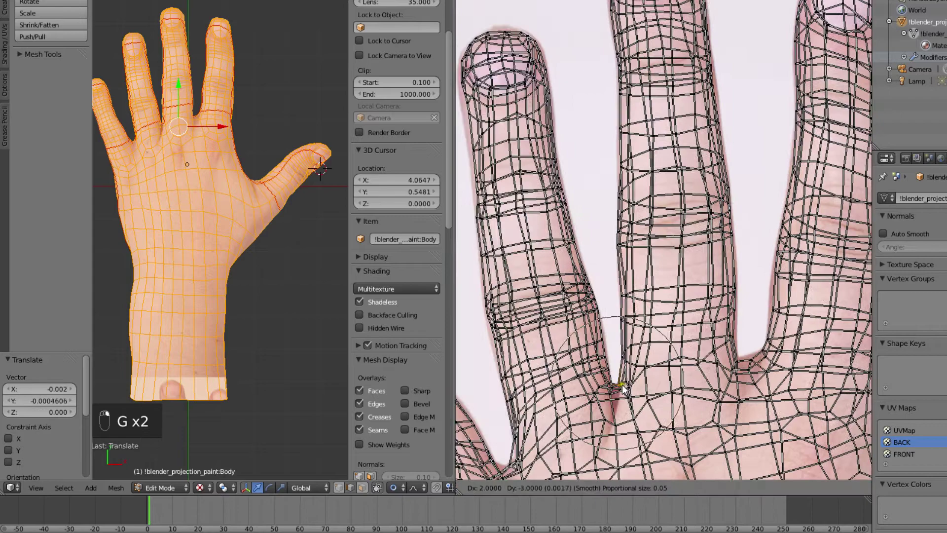
{"action": "middle_click_drag", "start_coordinate": [592, 326], "coordinate": [660, 284]}
{"action": "scroll", "coordinate": [660, 283], "scroll_direction": "down", "scroll_amount": 7}
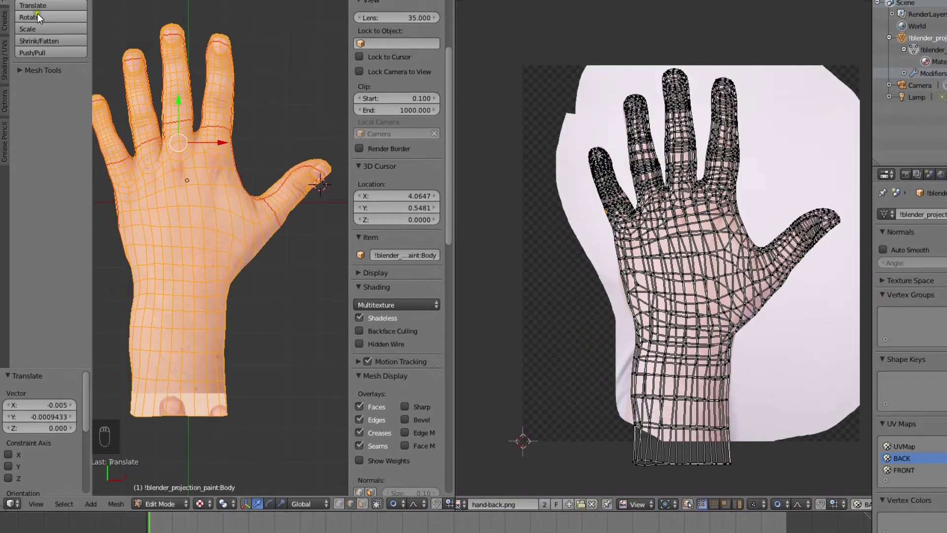
Step: Save the project as a new file named hand 006
{"action": "left_click", "coordinate": [38, 13]}
{"action": "left_click", "coordinate": [55, 118]}
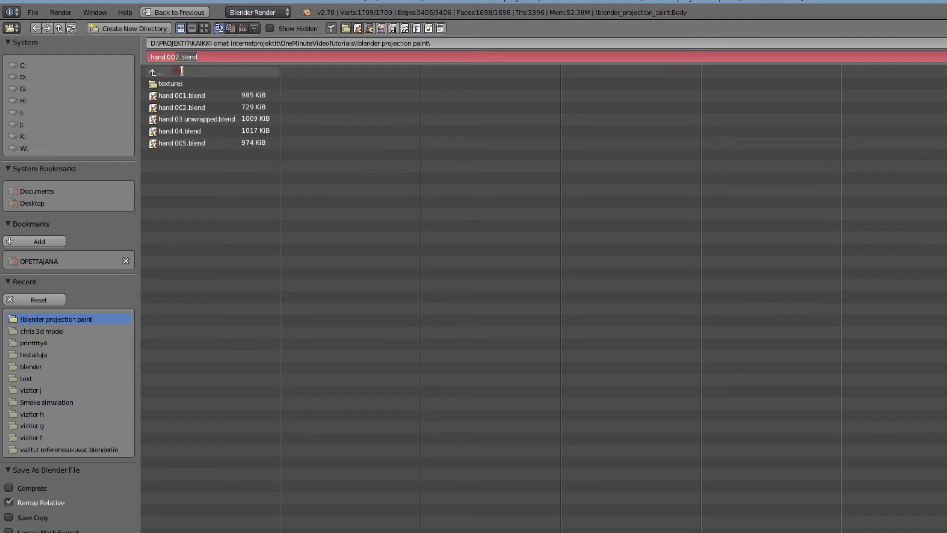
{"action": "type", "text": "hand 006"}
{"action": "key", "text": "Return"}
{"action": "key", "text": "Return"}
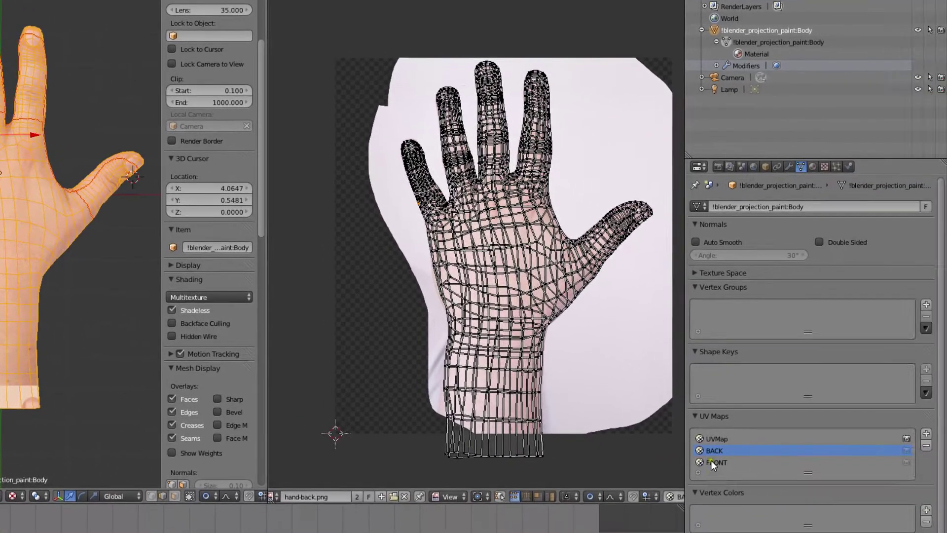
Step: Make the FRONT UV map active and load hand-front.png as its image in the UV editor
{"action": "left_click", "coordinate": [713, 461]}
{"action": "middle_click_drag", "start_coordinate": [316, 495], "coordinate": [478, 490]}
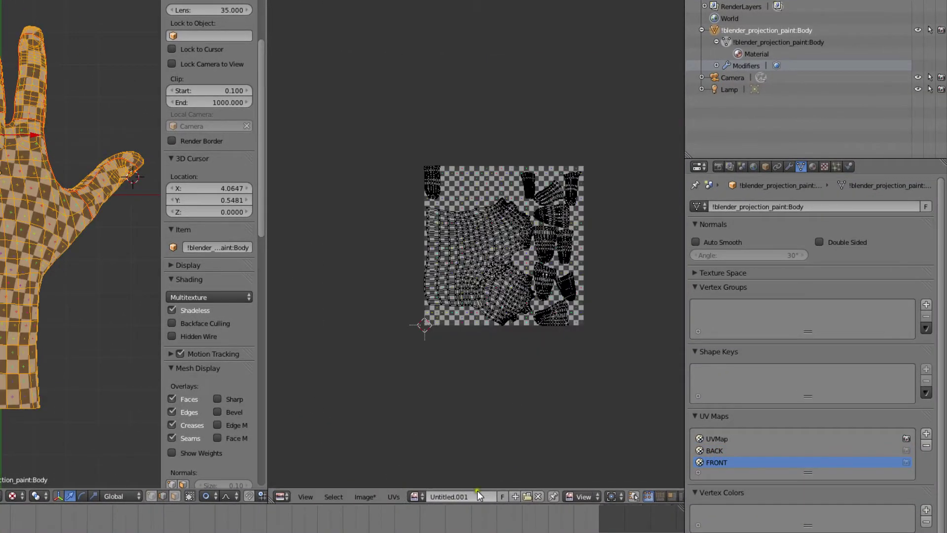
{"action": "left_click", "coordinate": [367, 497]}
{"action": "left_click", "coordinate": [374, 475]}
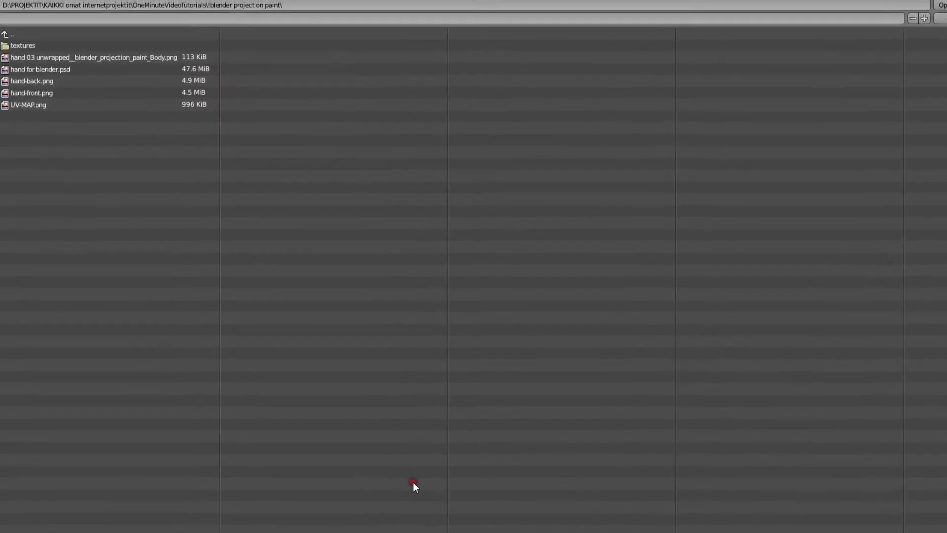
{"action": "double_click", "coordinate": [168, 127]}
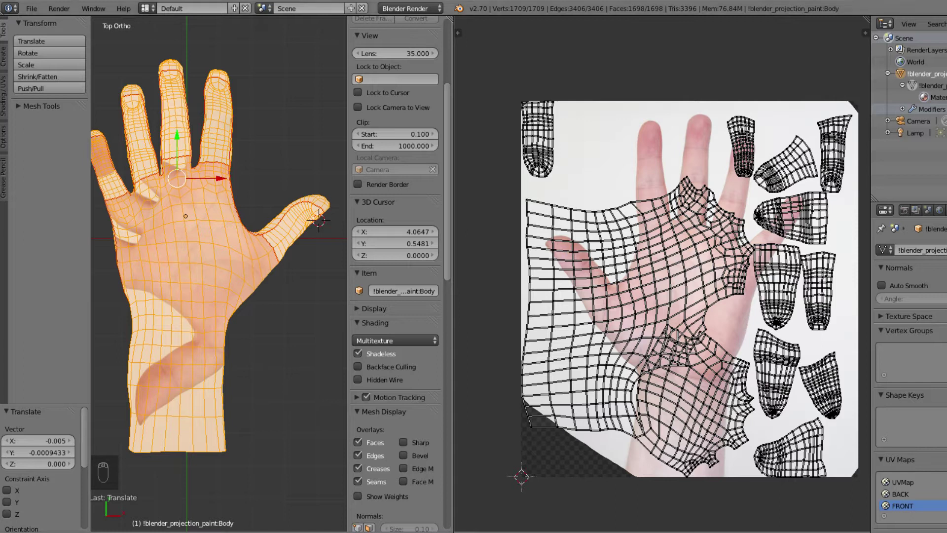
Step: Project the whole hand into the FRONT UV map with Project From View, seen from the bottom orthographic view turned until the fingers point up
{"action": "scroll", "coordinate": [216, 185], "scroll_direction": "down", "scroll_amount": 2}
{"action": "middle_click_drag", "start_coordinate": [211, 202], "coordinate": [221, 193], "text": "shift"}
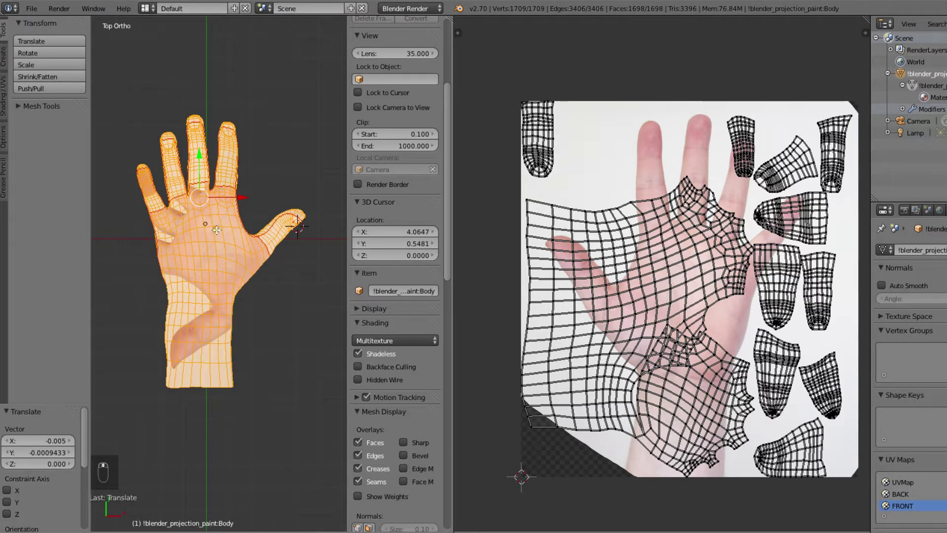
{"action": "key", "text": "ctrl+KP_7"}
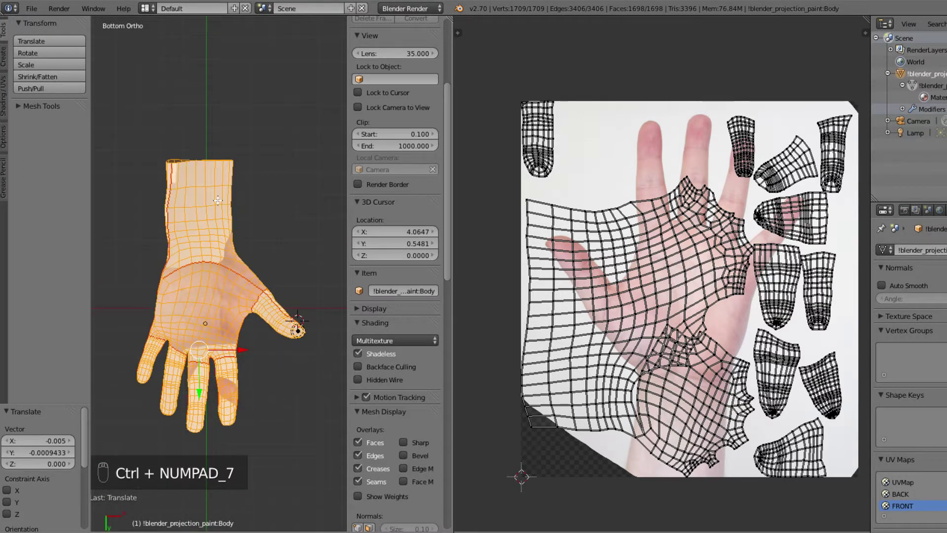
{"action": "key", "text": "KP_4"}
{"action": "key", "text": "KP_4"}
{"action": "key", "text": "KP_4"}
{"action": "key", "text": "KP_4"}
{"action": "key", "text": "KP_4"}
{"action": "key", "text": "KP_4"}
{"action": "key", "text": "KP_4"}
{"action": "key", "text": "KP_4"}
{"action": "key", "text": "KP_4"}
{"action": "key", "text": "KP_4"}
{"action": "key", "text": "KP_4"}
{"action": "key", "text": "KP_4"}
{"action": "key", "text": "KP_4"}
{"action": "key", "text": "KP_4"}
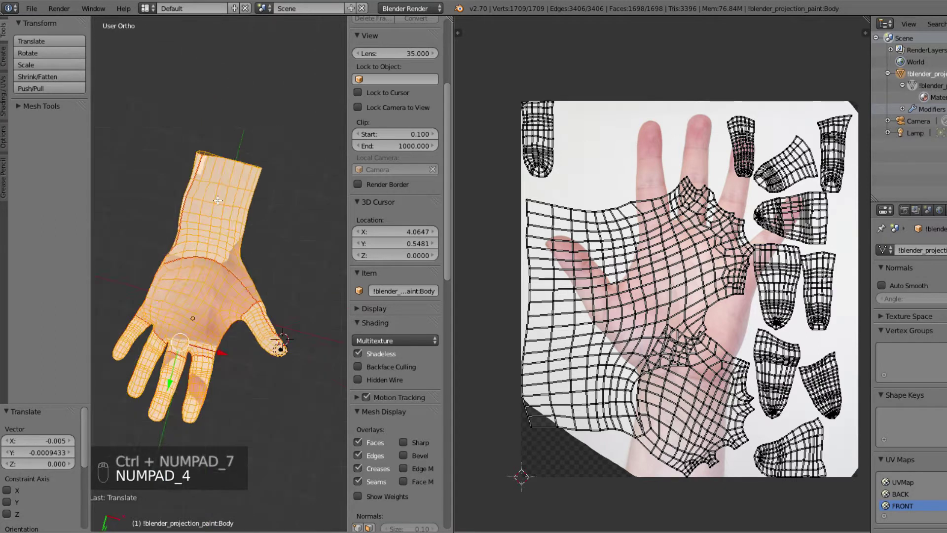
{"action": "key", "text": "KP_4"}
{"action": "key", "text": "KP_4"}
{"action": "key", "text": "KP_4"}
{"action": "key", "text": "KP_4"}
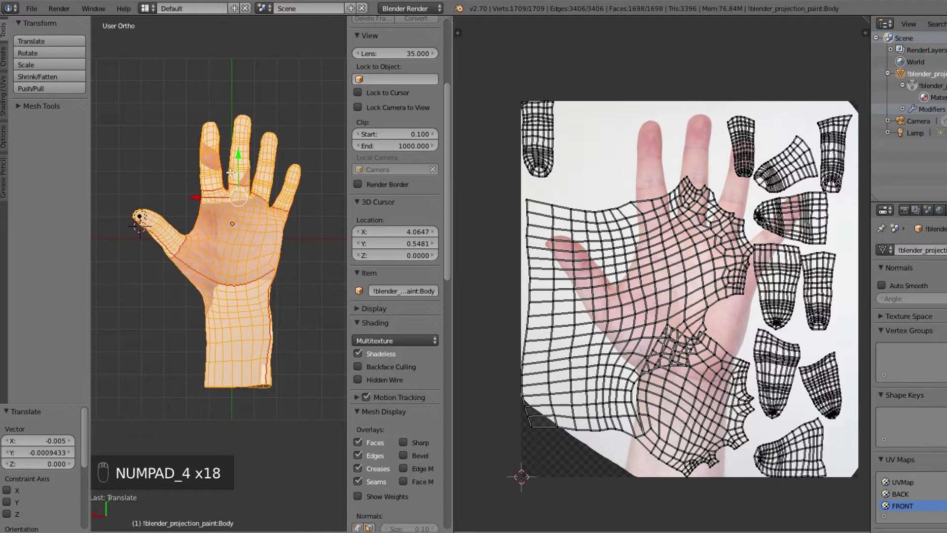
{"action": "key", "text": "u"}
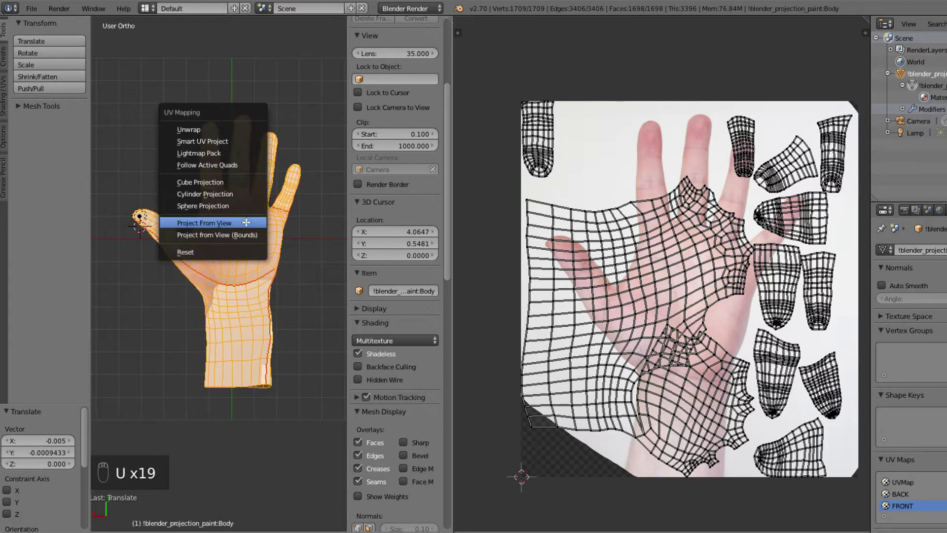
{"action": "left_click", "coordinate": [245, 222]}
Step: Select all UVs, scale them up to the photographed palm's size, and move them about -0.083 in X and -0.061 in Y
{"action": "scroll", "coordinate": [741, 275], "scroll_direction": "up", "scroll_amount": 2}
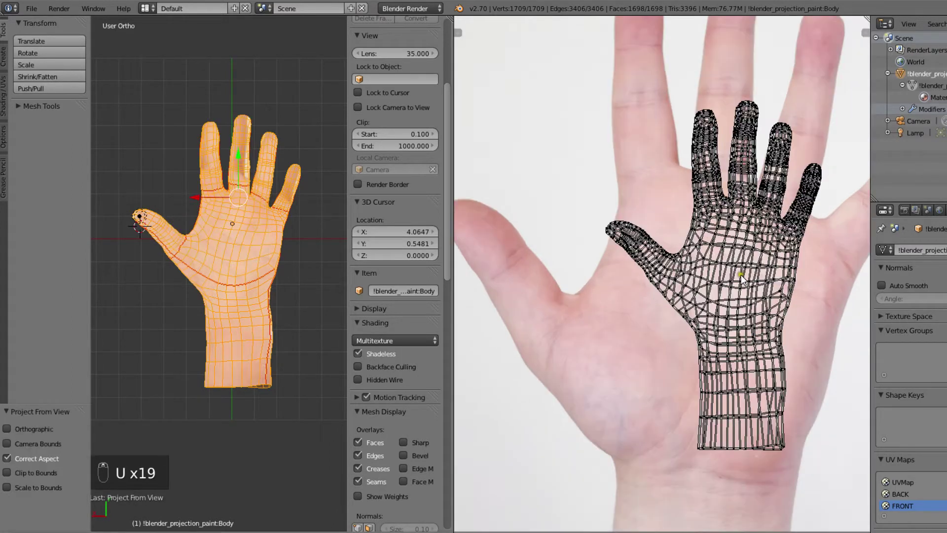
{"action": "scroll", "coordinate": [740, 281], "scroll_direction": "down", "scroll_amount": 2}
{"action": "key", "text": "a"}
{"action": "key", "text": "a"}
{"action": "key", "text": "a"}
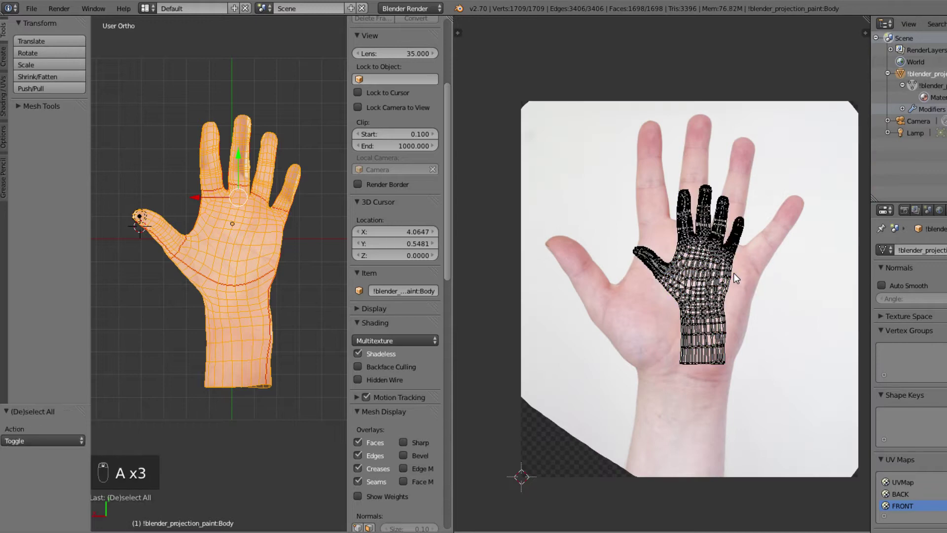
{"action": "key", "text": "s"}
{"action": "left_click", "coordinate": [778, 325]}
{"action": "key", "text": "g"}
{"action": "left_click", "coordinate": [711, 317]}
Step: Drag the thumb's UVs with proportional editing until the thumb outline and tip match the photographed thumb
{"action": "scroll", "coordinate": [739, 278], "scroll_direction": "up", "scroll_amount": 2}
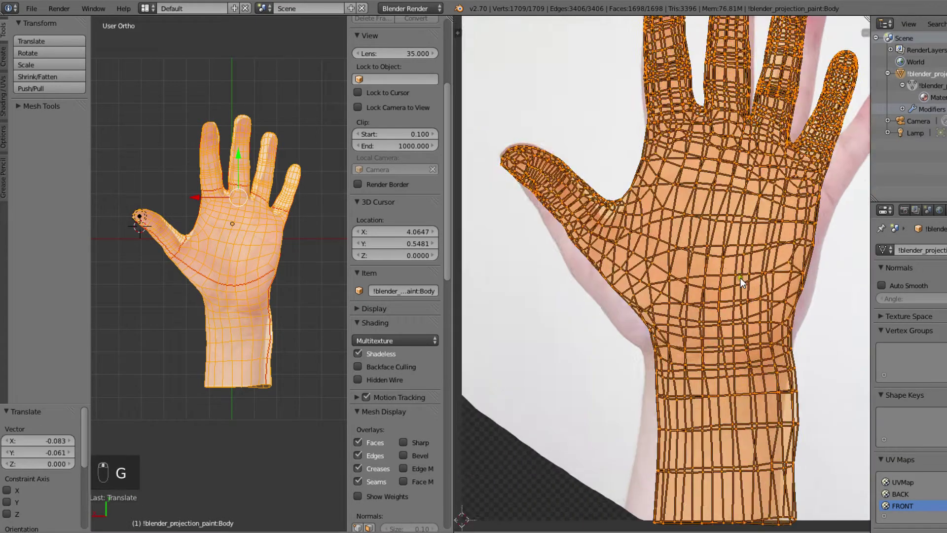
{"action": "scroll", "coordinate": [741, 277], "scroll_direction": "up", "scroll_amount": 1}
{"action": "scroll", "coordinate": [762, 251], "scroll_direction": "down", "scroll_amount": 1}
{"action": "middle_click_drag", "start_coordinate": [762, 251], "coordinate": [791, 278]}
{"action": "right_click", "coordinate": [634, 259]}
{"action": "scroll", "coordinate": [647, 258], "scroll_direction": "up", "scroll_amount": 1}
{"action": "middle_click_drag", "start_coordinate": [651, 255], "coordinate": [682, 250]}
{"action": "key", "text": "g"}
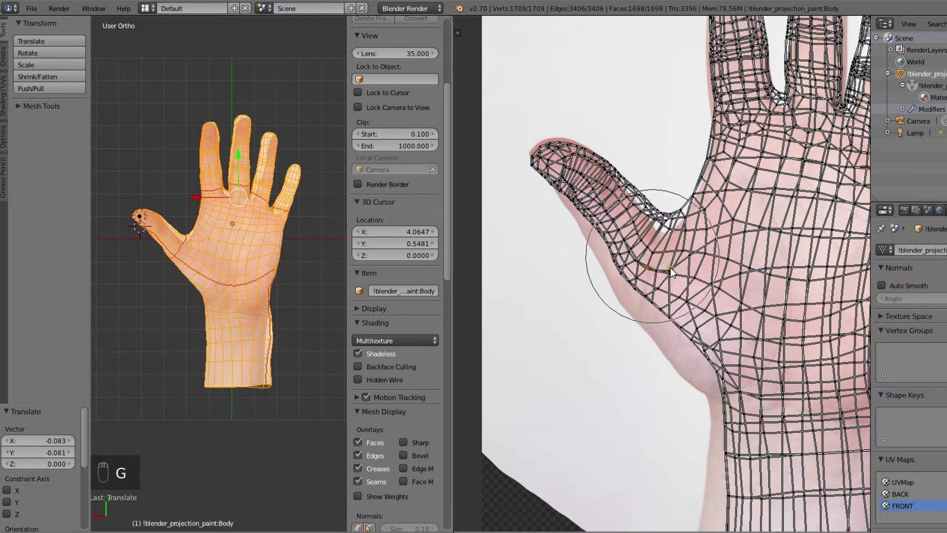
{"action": "scroll", "coordinate": [676, 271], "scroll_direction": "down", "scroll_amount": 10}
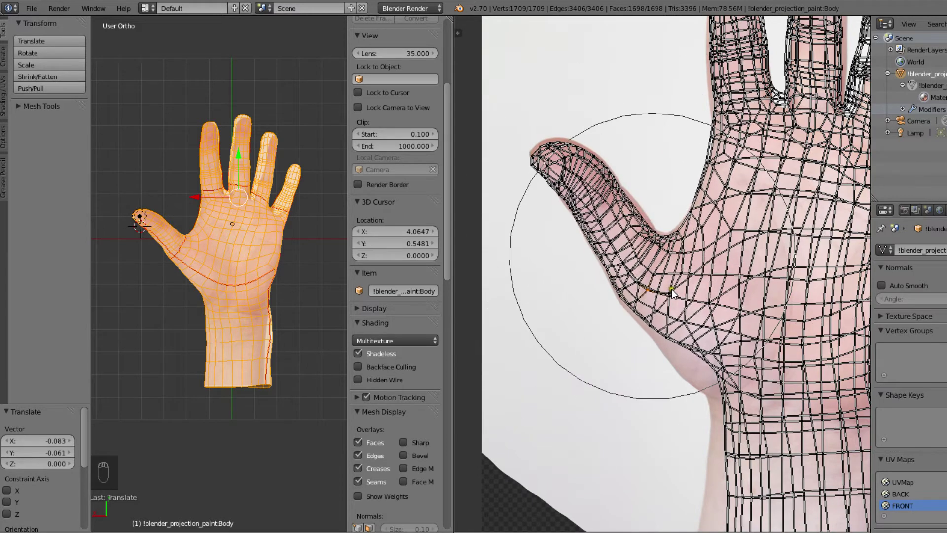
{"action": "left_click", "coordinate": [672, 287]}
{"action": "scroll", "coordinate": [586, 192], "scroll_direction": "up", "scroll_amount": 3}
{"action": "scroll", "coordinate": [566, 195], "scroll_direction": "up", "scroll_amount": 6}
{"action": "left_click", "coordinate": [567, 194]}
{"action": "scroll", "coordinate": [612, 217], "scroll_direction": "down", "scroll_amount": 3}
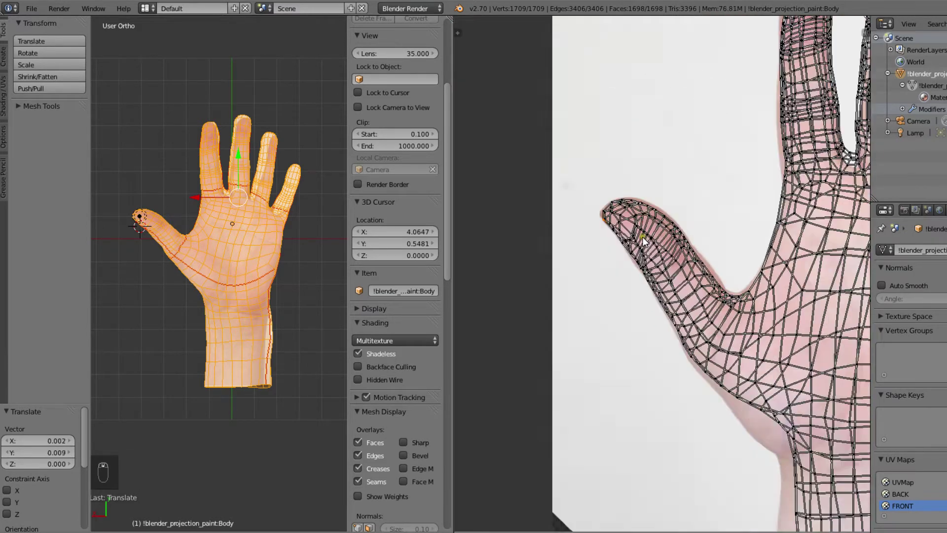
Step: Pull the UVs at the thumb side of the lower palm onto the photo's edge with proportional editing
{"action": "middle_click_drag", "start_coordinate": [775, 412], "coordinate": [695, 334]}
{"action": "right_click", "coordinate": [703, 342]}
{"action": "key", "text": "g"}
{"action": "scroll", "coordinate": [730, 302], "scroll_direction": "down", "scroll_amount": 6}
{"action": "left_click", "coordinate": [725, 304]}
Step: Shift the index finger's UVs with proportional editing until they match the photographed index finger
{"action": "middle_click_drag", "start_coordinate": [725, 148], "coordinate": [691, 370]}
{"action": "key", "text": "g"}
{"action": "middle_click_drag", "start_coordinate": [661, 246], "coordinate": [659, 370]}
{"action": "key", "text": "g"}
{"action": "key", "text": "g"}
{"action": "key", "text": "g"}
{"action": "key", "text": "g"}
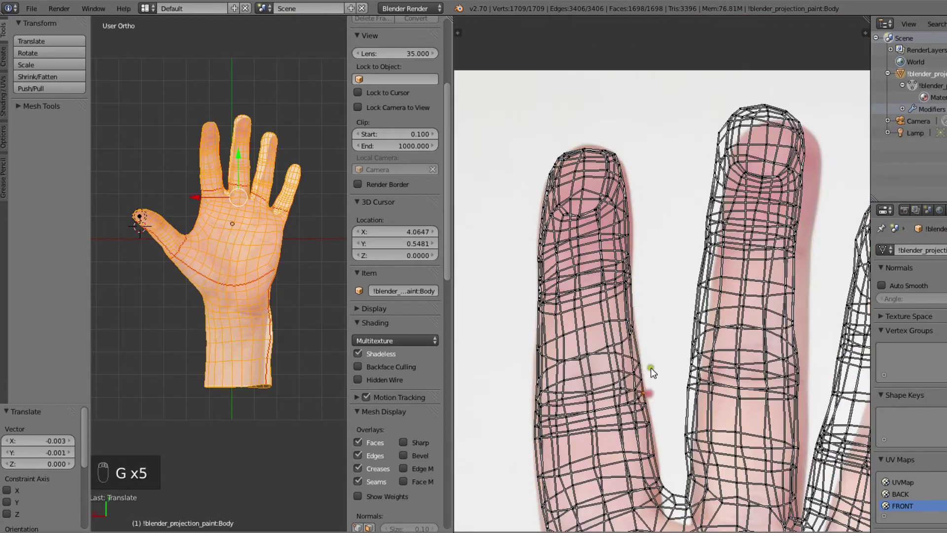
Step: Fit the middle finger's UVs to the photographed middle finger from its base to its tip with proportional editing
{"action": "middle_click_drag", "start_coordinate": [730, 345], "coordinate": [641, 294]}
{"action": "key", "text": "g"}
{"action": "key", "text": "g"}
{"action": "key", "text": "g"}
{"action": "left_click", "coordinate": [755, 106]}
{"action": "middle_click_drag", "start_coordinate": [740, 355], "coordinate": [641, 89]}
{"action": "key", "text": "g"}
Step: Align the ring finger's UVs with the photographed ring finger through repeated proportional moves
{"action": "key", "text": "g"}
{"action": "middle_click_drag", "start_coordinate": [701, 173], "coordinate": [671, 375]}
{"action": "key", "text": "g"}
{"action": "key", "text": "g"}
{"action": "key", "text": "g"}
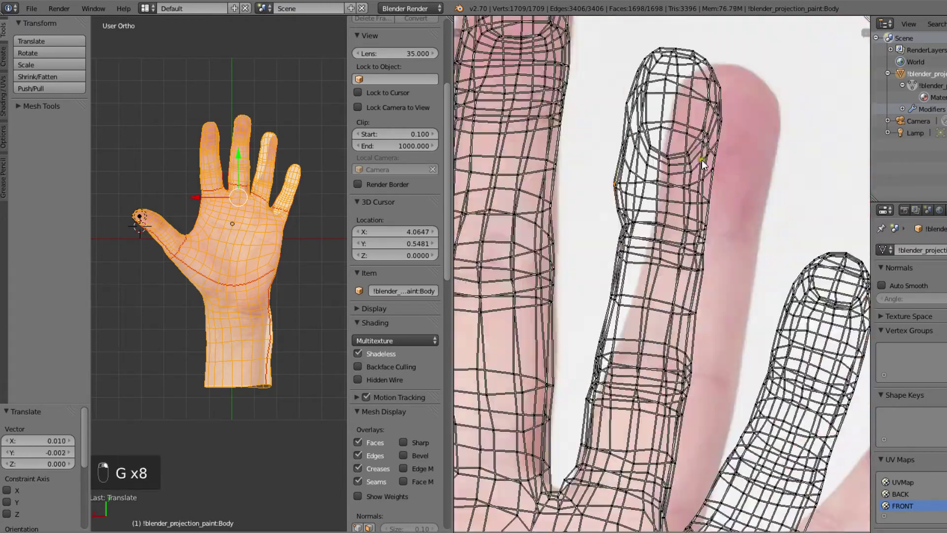
{"action": "key", "text": "g"}
{"action": "key", "text": "g"}
{"action": "right_click", "coordinate": [712, 408]}
{"action": "key", "text": "g"}
{"action": "key", "text": "g"}
{"action": "key", "text": "g"}
{"action": "left_click", "coordinate": [718, 409]}
{"action": "key", "text": "g"}
{"action": "key", "text": "g"}
{"action": "key", "text": "g"}
{"action": "key", "text": "g"}
{"action": "key", "text": "g"}
{"action": "key", "text": "g"}
{"action": "key", "text": "g"}
{"action": "scroll", "coordinate": [672, 385], "scroll_direction": "down", "scroll_amount": 4}
{"action": "key", "text": "g"}
{"action": "key", "text": "g"}
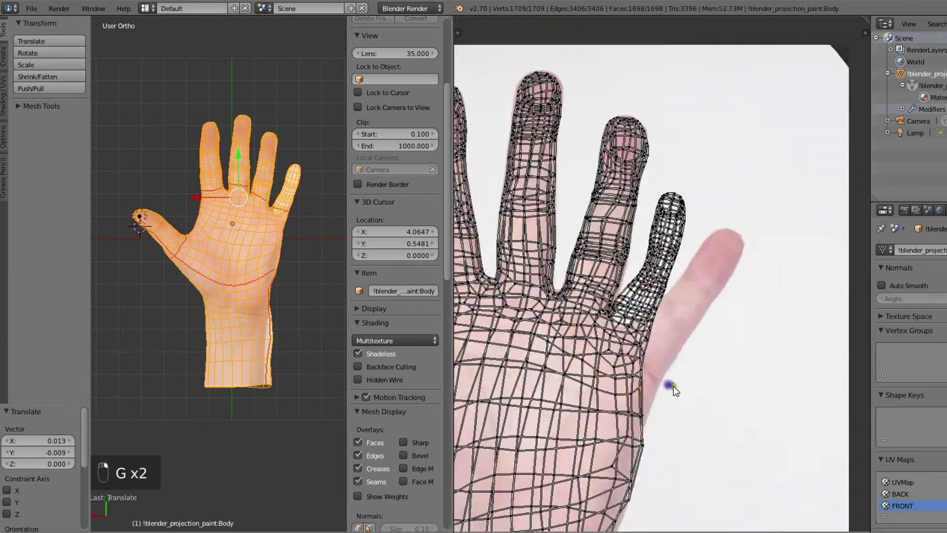
Step: Stretch and swing the little finger's UVs outward until they cover the photographed little finger
{"action": "key", "text": "g"}
{"action": "key", "text": "g"}
{"action": "key", "text": "g"}
{"action": "key", "text": "g"}
{"action": "key", "text": "g"}
{"action": "key", "text": "g"}
{"action": "key", "text": "g"}
{"action": "key", "text": "g"}
{"action": "key", "text": "g"}
{"action": "key", "text": "g"}
{"action": "key", "text": "g"}
{"action": "key", "text": "g"}
{"action": "key", "text": "g"}
{"action": "key", "text": "g"}
{"action": "key", "text": "g"}
{"action": "key", "text": "g"}
{"action": "scroll", "coordinate": [686, 301], "scroll_direction": "up", "scroll_amount": 4}
{"action": "key", "text": "g"}
{"action": "key", "text": "g"}
{"action": "key", "text": "g"}
{"action": "key", "text": "g"}
{"action": "key", "text": "g"}
{"action": "key", "text": "g"}
{"action": "key", "text": "g"}
{"action": "key", "text": "g"}
{"action": "key", "text": "g"}
{"action": "key", "text": "g"}
{"action": "key", "text": "g"}
{"action": "key", "text": "g"}
{"action": "key", "text": "g"}
Step: Fine-tune the remaining UVs along the hand's outline, including the index fingertip, to follow the photo's edges
{"action": "right_click", "coordinate": [759, 133]}
{"action": "scroll", "coordinate": [691, 207], "scroll_direction": "up", "scroll_amount": 3}
{"action": "key", "text": "g"}
{"action": "key", "text": "g"}
{"action": "key", "text": "g"}
{"action": "key", "text": "g"}
{"action": "key", "text": "g"}
{"action": "scroll", "coordinate": [661, 276], "scroll_direction": "down", "scroll_amount": 4}
{"action": "middle_click_drag", "start_coordinate": [661, 395], "coordinate": [619, 332]}
{"action": "scroll", "coordinate": [619, 332], "scroll_direction": "up", "scroll_amount": 4}
{"action": "right_click", "coordinate": [556, 392]}
{"action": "key", "text": "g"}
{"action": "key", "text": "g"}
{"action": "key", "text": "g"}
{"action": "left_click", "coordinate": [577, 412]}
{"action": "scroll", "coordinate": [602, 345], "scroll_direction": "down", "scroll_amount": 8}
{"action": "scroll", "coordinate": [592, 197], "scroll_direction": "up", "scroll_amount": 7}
{"action": "right_click", "coordinate": [549, 83]}
{"action": "key", "text": "g"}
{"action": "key", "text": "g"}
{"action": "key", "text": "g"}
{"action": "scroll", "coordinate": [669, 358], "scroll_direction": "down", "scroll_amount": 9}
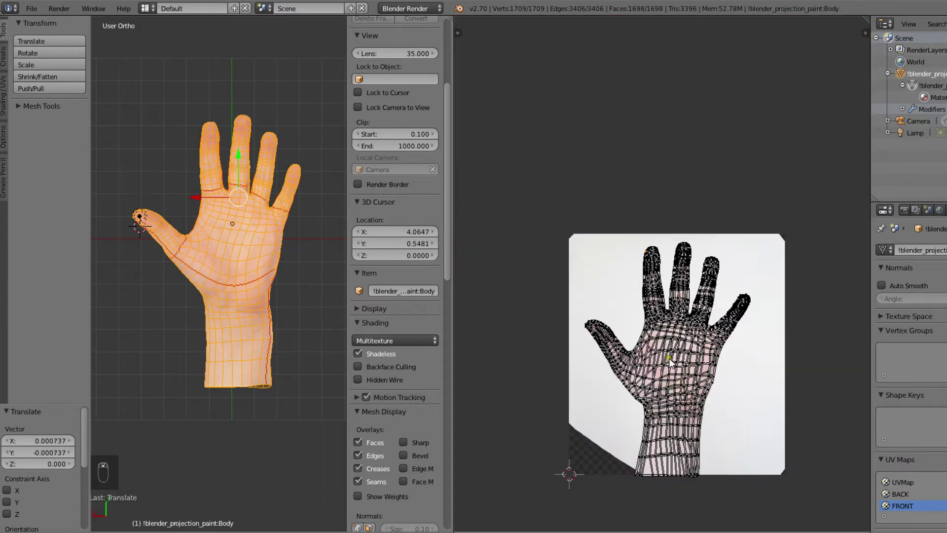
Step: Check the fingers' fit to the photo and save the project file
{"action": "scroll", "coordinate": [688, 395], "scroll_direction": "up", "scroll_amount": 4}
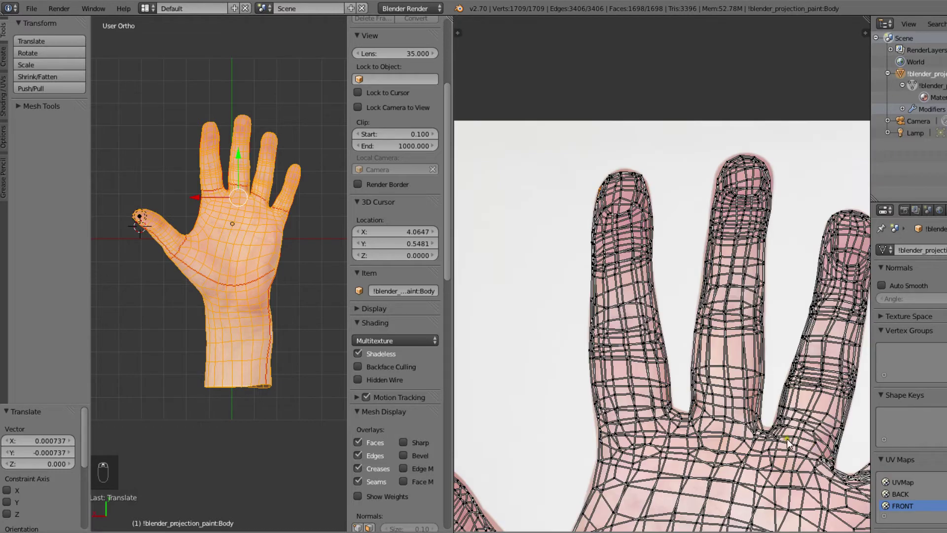
{"action": "left_click", "coordinate": [32, 9]}
{"action": "left_click", "coordinate": [72, 99]}
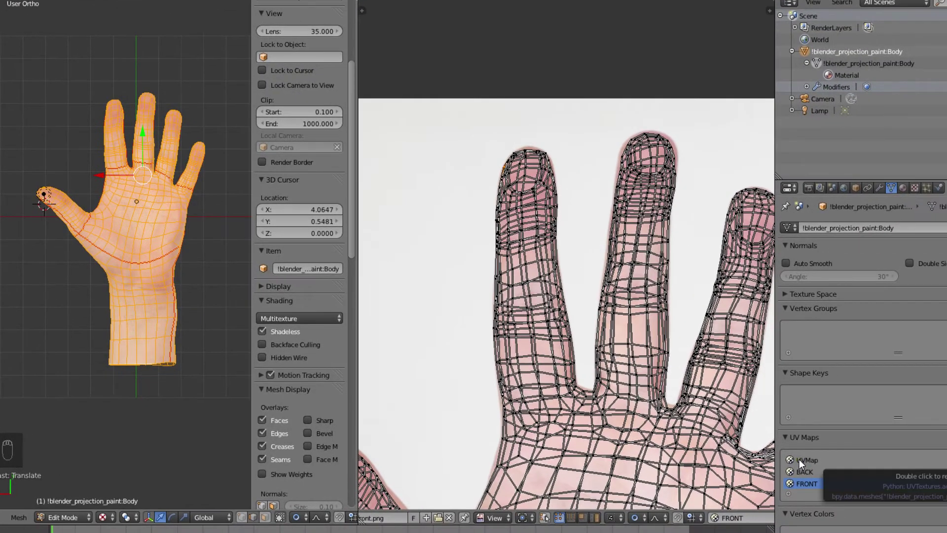
Step: Make UVMap the active UV map and switch the hand to Texture Paint mode in a widened 3D view
{"action": "left_click", "coordinate": [801, 460]}
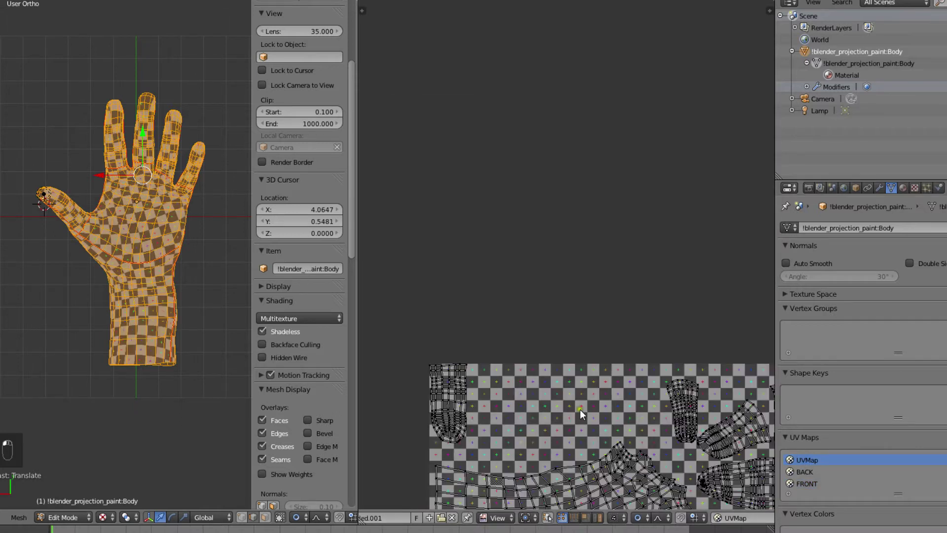
{"action": "middle_click_drag", "start_coordinate": [591, 393], "coordinate": [550, 53]}
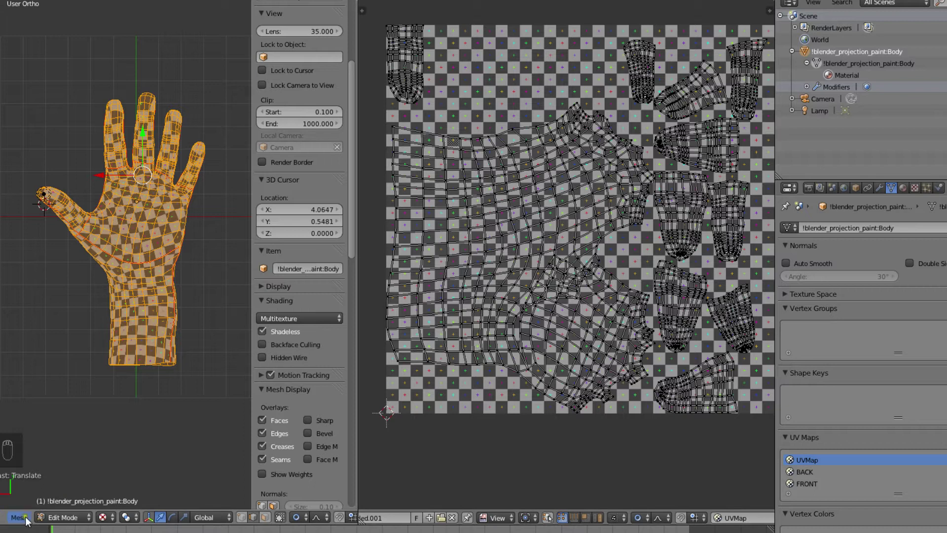
{"action": "left_click", "coordinate": [57, 518]}
{"action": "left_click", "coordinate": [93, 437]}
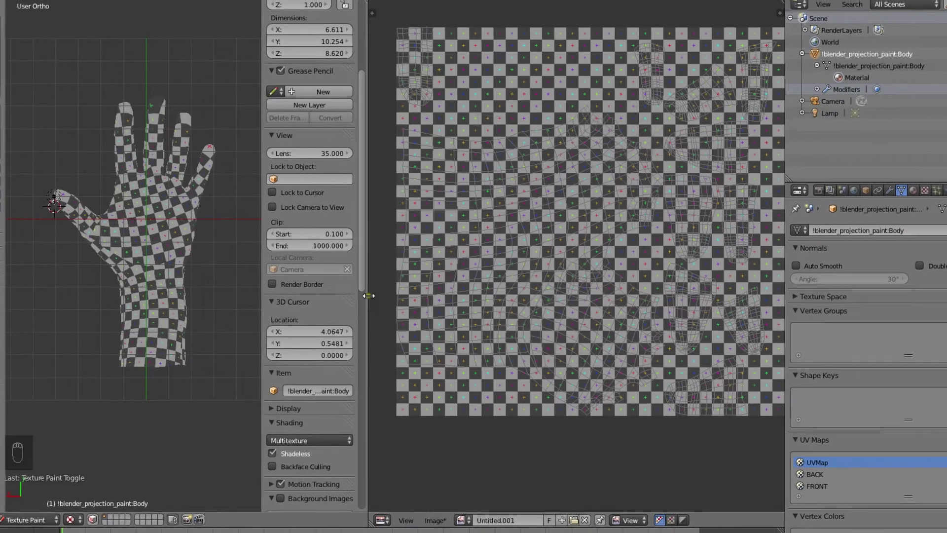
{"action": "left_click_drag", "start_coordinate": [369, 296], "coordinate": [595, 296]}
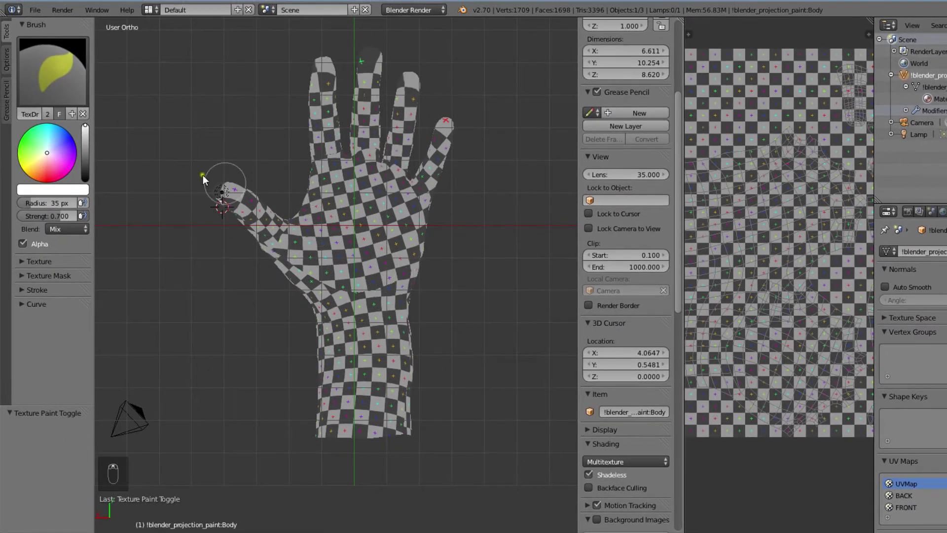
Step: Choose the Clone brush and enable cloning from a UV map with FRONT as the source
{"action": "left_click", "coordinate": [54, 61]}
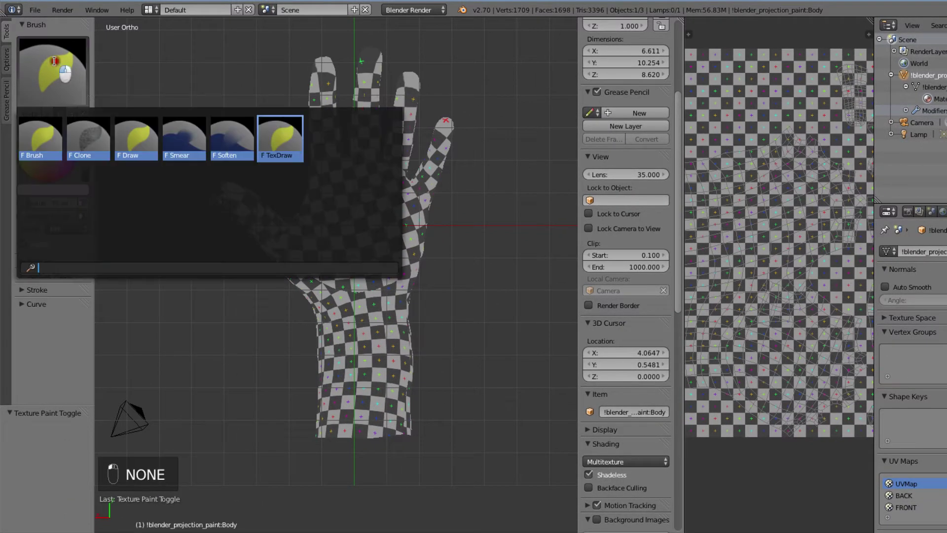
{"action": "left_click", "coordinate": [89, 139]}
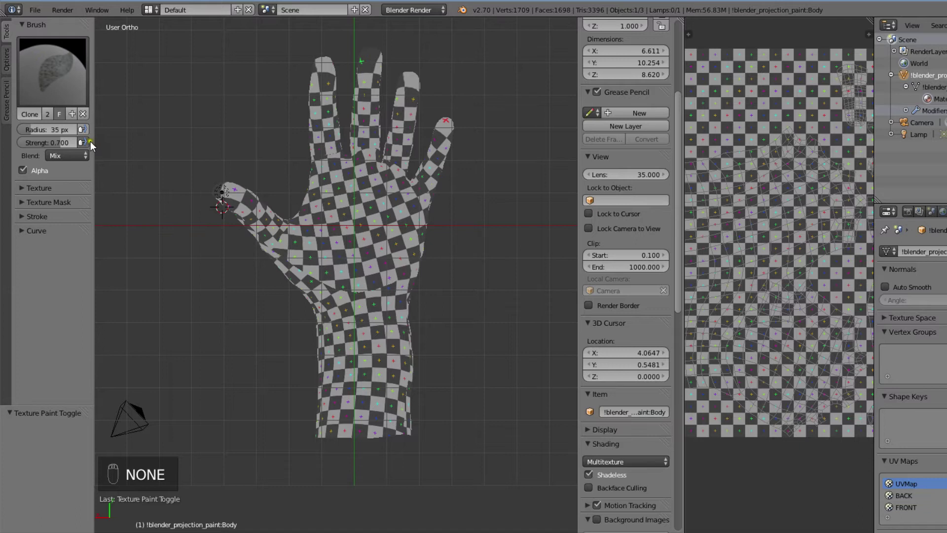
{"action": "left_click", "coordinate": [6, 60]}
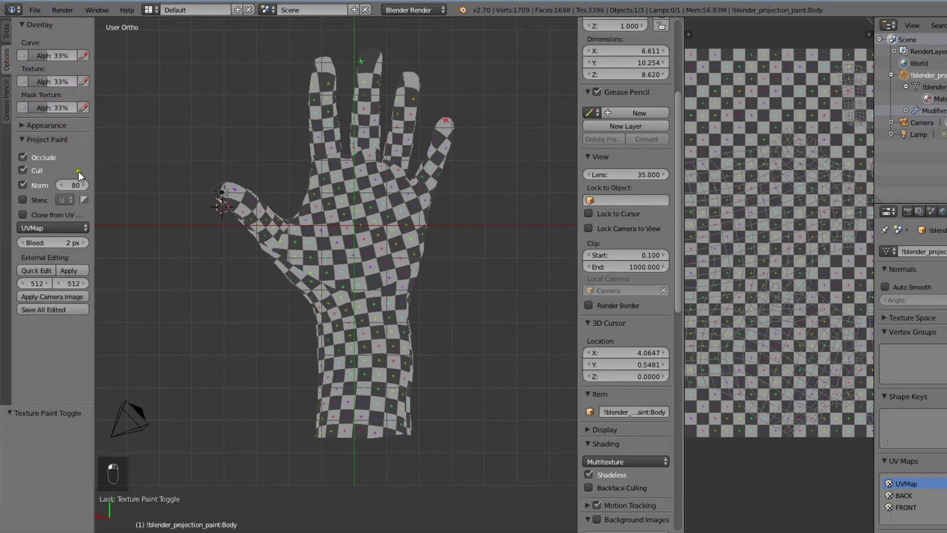
{"action": "left_click", "coordinate": [23, 215]}
{"action": "left_click", "coordinate": [63, 228]}
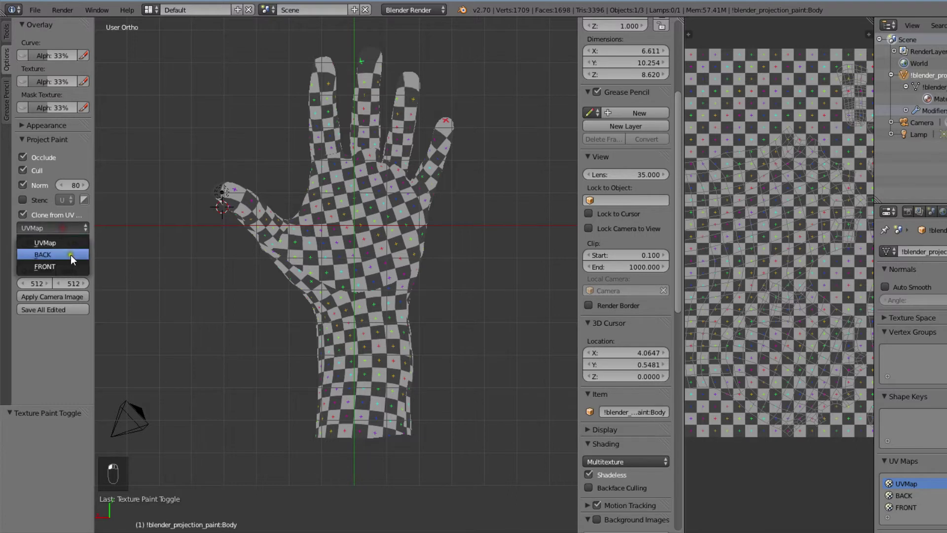
{"action": "left_click", "coordinate": [69, 265]}
Step: Paint the front photo onto the middle of the palm, raising the brush strength to 1.000
{"action": "middle_click_drag", "start_coordinate": [123, 256], "coordinate": [374, 272]}
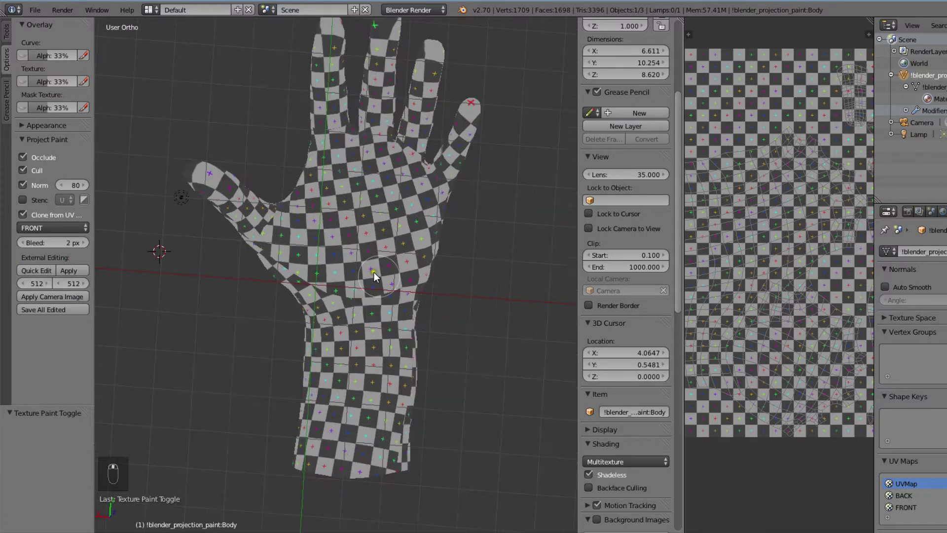
{"action": "left_click_drag", "start_coordinate": [374, 271], "coordinate": [351, 294]}
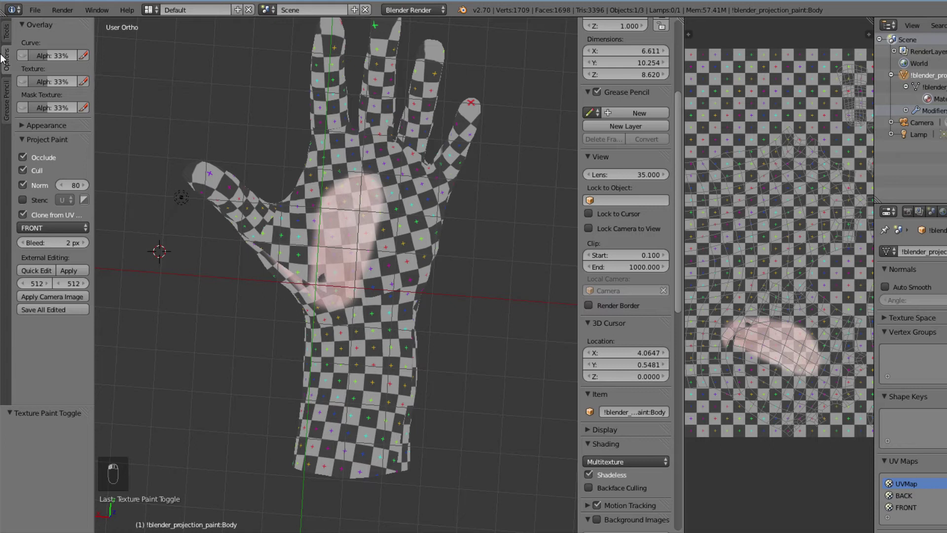
{"action": "left_click", "coordinate": [7, 32]}
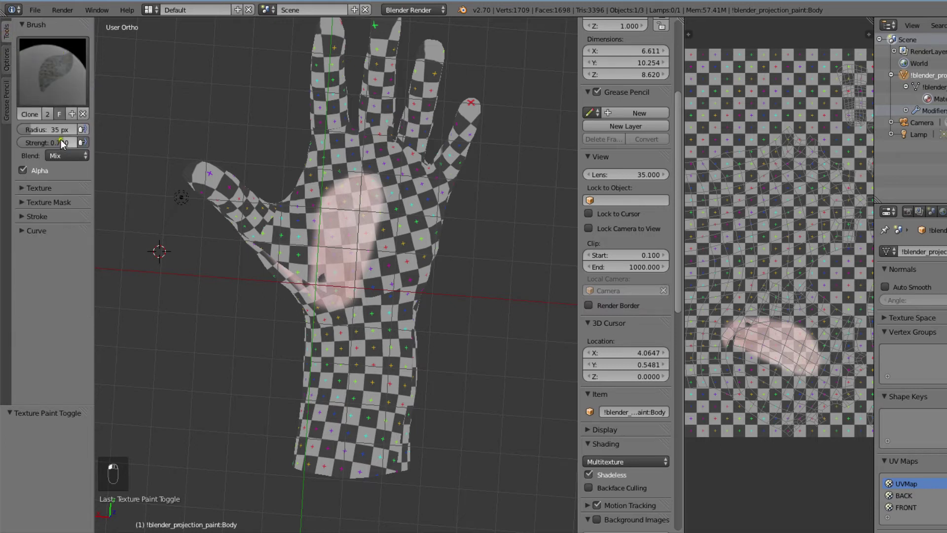
{"action": "left_click", "coordinate": [6, 59]}
{"action": "mouse_move", "coordinate": [509, 200]}
{"action": "left_mouse_down"}
{"action": "mouse_move", "coordinate": [356, 241]}
{"action": "mouse_move", "coordinate": [328, 279]}
{"action": "mouse_move", "coordinate": [327, 269]}
{"action": "mouse_move", "coordinate": [340, 335]}
{"action": "left_mouse_up"}
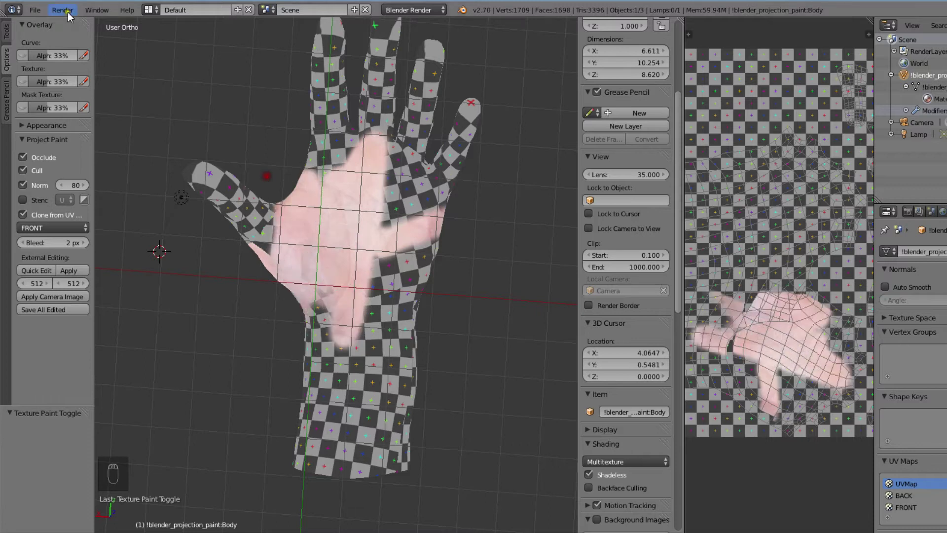
Step: Enlarge the clone brush and paint the front photo over the rest of the palm, thumb, fingers and wrist
{"action": "left_click", "coordinate": [4, 33]}
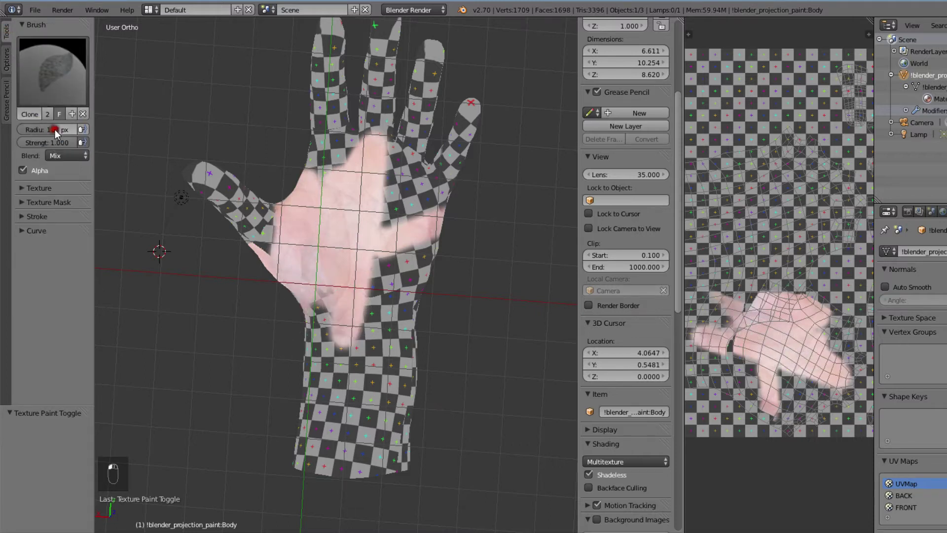
{"action": "left_click", "coordinate": [7, 59]}
{"action": "mouse_move", "coordinate": [387, 274]}
{"action": "left_mouse_down"}
{"action": "mouse_move", "coordinate": [375, 269]}
{"action": "mouse_move", "coordinate": [398, 130]}
{"action": "mouse_move", "coordinate": [307, 176]}
{"action": "mouse_move", "coordinate": [370, 102]}
{"action": "mouse_move", "coordinate": [440, 164]}
{"action": "mouse_move", "coordinate": [392, 297]}
{"action": "mouse_move", "coordinate": [345, 381]}
{"action": "mouse_move", "coordinate": [298, 337]}
{"action": "mouse_move", "coordinate": [318, 198]}
{"action": "mouse_move", "coordinate": [212, 173]}
{"action": "left_mouse_up"}
{"action": "middle_click_drag", "start_coordinate": [220, 246], "coordinate": [318, 316]}
{"action": "mouse_move", "coordinate": [362, 255]}
{"action": "left_mouse_down"}
{"action": "mouse_move", "coordinate": [288, 226]}
{"action": "mouse_move", "coordinate": [288, 214]}
{"action": "left_mouse_up"}
{"action": "middle_click_drag", "start_coordinate": [287, 214], "coordinate": [357, 293]}
{"action": "left_click_drag", "start_coordinate": [356, 293], "coordinate": [343, 286]}
{"action": "scroll", "coordinate": [348, 283], "scroll_direction": "up", "scroll_amount": 2}
{"action": "scroll", "coordinate": [390, 224], "scroll_direction": "up", "scroll_amount": 4}
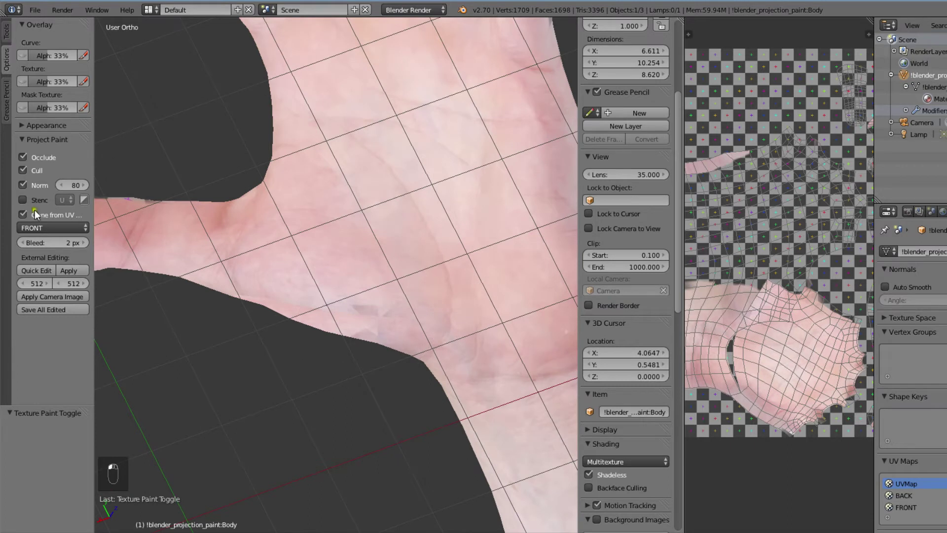
Step: Disable cloning from a UV map and clone clean palm skin over the blemish near the thumb's base
{"action": "left_click", "coordinate": [22, 215]}
{"action": "left_click", "coordinate": [379, 267], "text": "ctrl"}
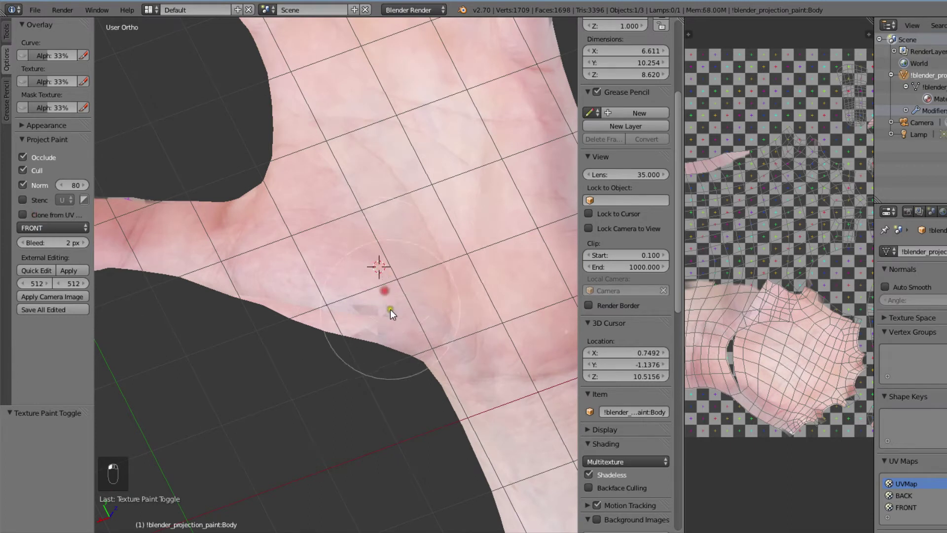
{"action": "mouse_move", "coordinate": [390, 310]}
{"action": "left_mouse_down"}
{"action": "mouse_move", "coordinate": [378, 313]}
{"action": "mouse_move", "coordinate": [405, 313]}
{"action": "mouse_move", "coordinate": [369, 314]}
{"action": "mouse_move", "coordinate": [380, 312]}
{"action": "left_mouse_up"}
Step: View the back of the hand and re-enable cloning from a UV map with BACK as the source
{"action": "scroll", "coordinate": [498, 318], "scroll_direction": "down", "scroll_amount": 1}
{"action": "middle_click_drag", "start_coordinate": [497, 319], "coordinate": [448, 351]}
{"action": "mouse_move", "coordinate": [263, 237]}
{"action": "middle_mouse_down"}
{"action": "mouse_move", "coordinate": [295, 348]}
{"action": "mouse_move", "coordinate": [256, 269]}
{"action": "mouse_move", "coordinate": [256, 244]}
{"action": "mouse_move", "coordinate": [295, 212]}
{"action": "middle_mouse_up"}
{"action": "scroll", "coordinate": [295, 212], "scroll_direction": "down", "scroll_amount": 3}
{"action": "middle_click_drag", "start_coordinate": [329, 246], "coordinate": [269, 170]}
{"action": "middle_click_drag", "start_coordinate": [316, 233], "coordinate": [368, 440]}
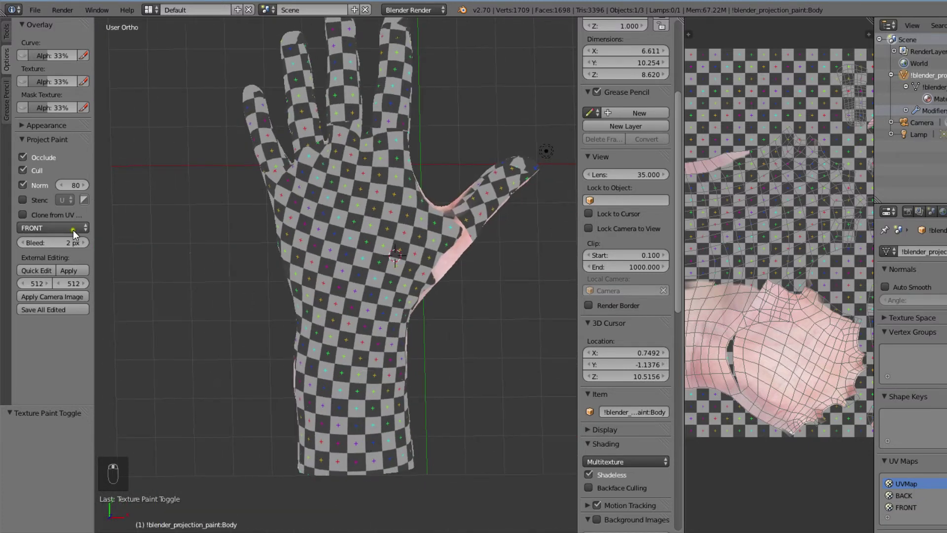
{"action": "left_click", "coordinate": [52, 228]}
{"action": "left_click", "coordinate": [21, 213]}
{"action": "left_click", "coordinate": [53, 228]}
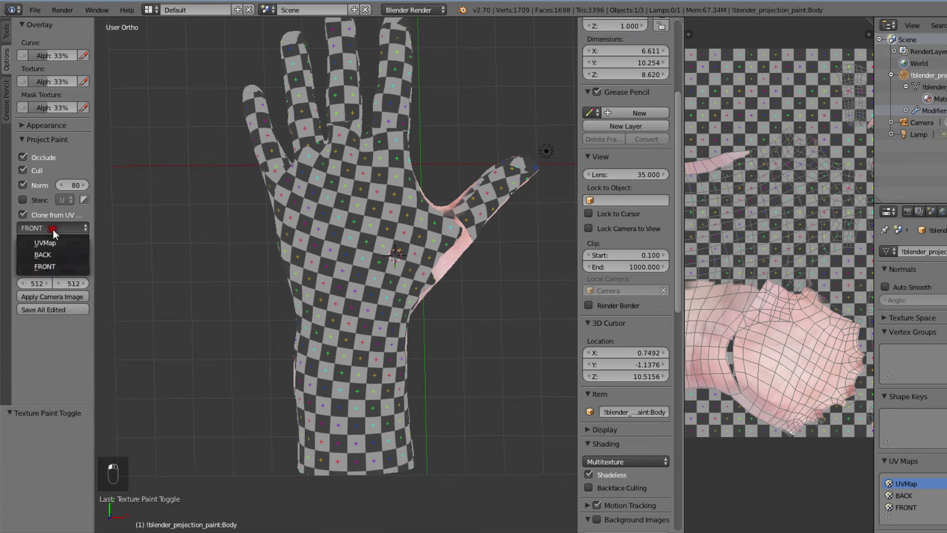
{"action": "left_click", "coordinate": [58, 254]}
Step: Paint the BACK photo over the back of the hand, the fingers and the thumb side of the forearm
{"action": "middle_click_drag", "start_coordinate": [389, 232], "coordinate": [398, 215]}
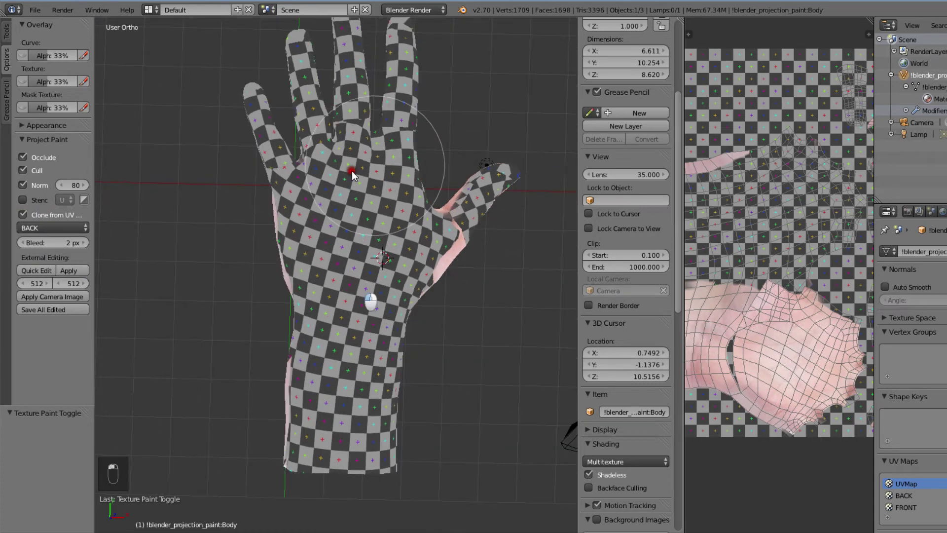
{"action": "mouse_move", "coordinate": [351, 171]}
{"action": "left_mouse_down"}
{"action": "mouse_move", "coordinate": [377, 227]}
{"action": "mouse_move", "coordinate": [307, 480]}
{"action": "mouse_move", "coordinate": [410, 242]}
{"action": "mouse_move", "coordinate": [490, 185]}
{"action": "mouse_move", "coordinate": [259, 38]}
{"action": "mouse_move", "coordinate": [392, 147]}
{"action": "mouse_move", "coordinate": [266, 321]}
{"action": "mouse_move", "coordinate": [437, 269]}
{"action": "mouse_move", "coordinate": [247, 421]}
{"action": "mouse_move", "coordinate": [256, 236]}
{"action": "mouse_move", "coordinate": [306, 212]}
{"action": "left_mouse_up"}
{"action": "mouse_move", "coordinate": [356, 237]}
{"action": "middle_mouse_down"}
{"action": "mouse_move", "coordinate": [266, 249]}
{"action": "mouse_move", "coordinate": [414, 385]}
{"action": "mouse_move", "coordinate": [363, 336]}
{"action": "middle_mouse_up"}
{"action": "scroll", "coordinate": [428, 398], "scroll_direction": "up", "scroll_amount": 3}
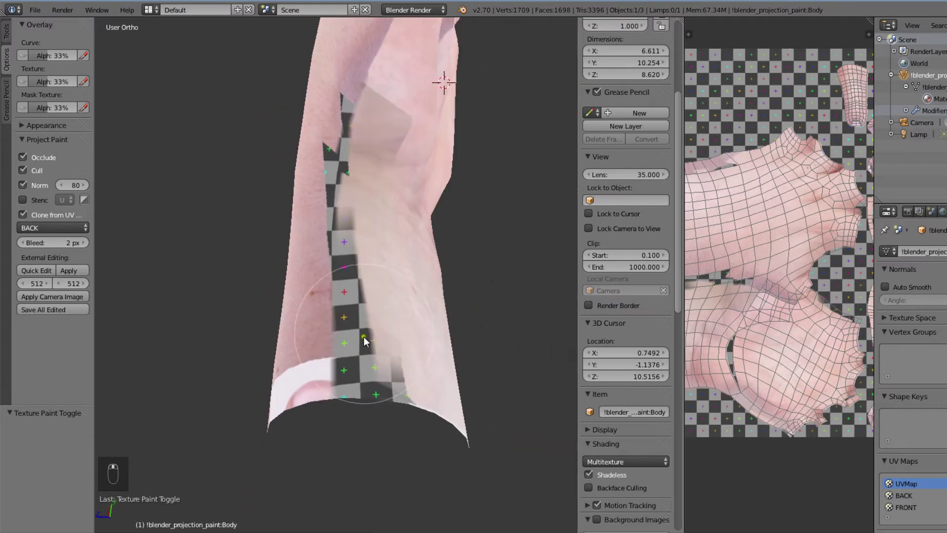
{"action": "mouse_move", "coordinate": [351, 339]}
{"action": "left_mouse_down"}
{"action": "mouse_move", "coordinate": [330, 300]}
{"action": "mouse_move", "coordinate": [321, 187]}
{"action": "left_mouse_up"}
{"action": "middle_click_drag", "start_coordinate": [324, 336], "coordinate": [339, 383]}
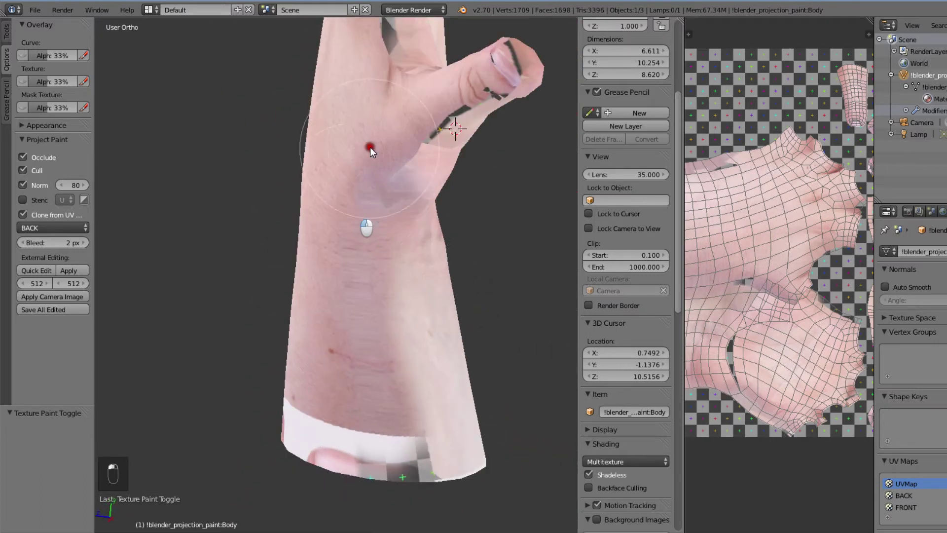
Step: Paint the BACK photo over the thumb, the thumb side of the wrist and the edges of the hand
{"action": "mouse_move", "coordinate": [370, 148]}
{"action": "left_mouse_down"}
{"action": "mouse_move", "coordinate": [429, 78]}
{"action": "mouse_move", "coordinate": [487, 61]}
{"action": "left_mouse_up"}
{"action": "mouse_move", "coordinate": [488, 61]}
{"action": "middle_mouse_down"}
{"action": "mouse_move", "coordinate": [349, 155]}
{"action": "mouse_move", "coordinate": [360, 283]}
{"action": "middle_mouse_up"}
{"action": "mouse_move", "coordinate": [360, 283]}
{"action": "left_mouse_down"}
{"action": "mouse_move", "coordinate": [435, 179]}
{"action": "mouse_move", "coordinate": [490, 141]}
{"action": "left_mouse_up"}
{"action": "mouse_move", "coordinate": [490, 141]}
{"action": "middle_mouse_down"}
{"action": "mouse_move", "coordinate": [450, 164]}
{"action": "mouse_move", "coordinate": [337, 301]}
{"action": "mouse_move", "coordinate": [311, 315]}
{"action": "mouse_move", "coordinate": [359, 236]}
{"action": "mouse_move", "coordinate": [389, 235]}
{"action": "mouse_move", "coordinate": [340, 135]}
{"action": "mouse_move", "coordinate": [354, 118]}
{"action": "middle_mouse_up"}
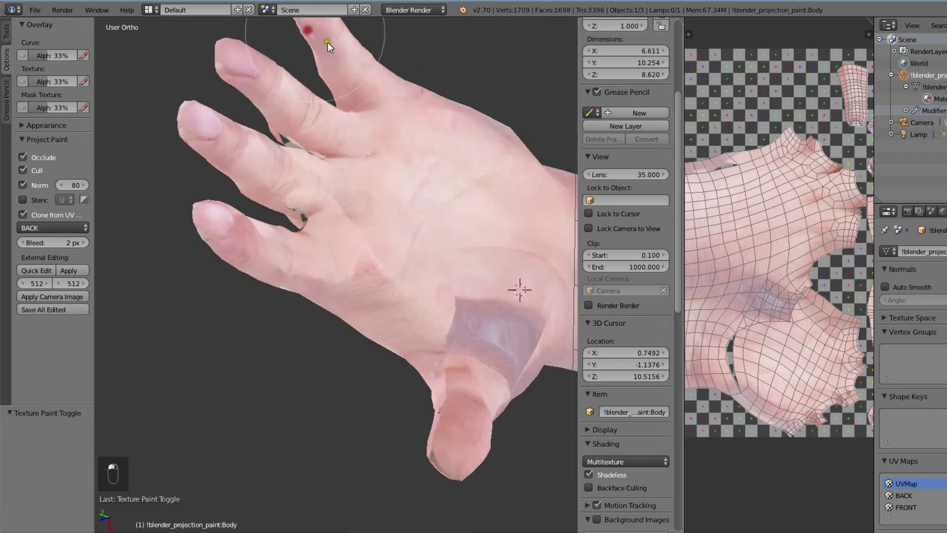
{"action": "middle_click_drag", "start_coordinate": [325, 41], "coordinate": [402, 110]}
{"action": "middle_click_drag", "start_coordinate": [252, 105], "coordinate": [389, 220]}
{"action": "middle_click_drag", "start_coordinate": [543, 288], "coordinate": [310, 210]}
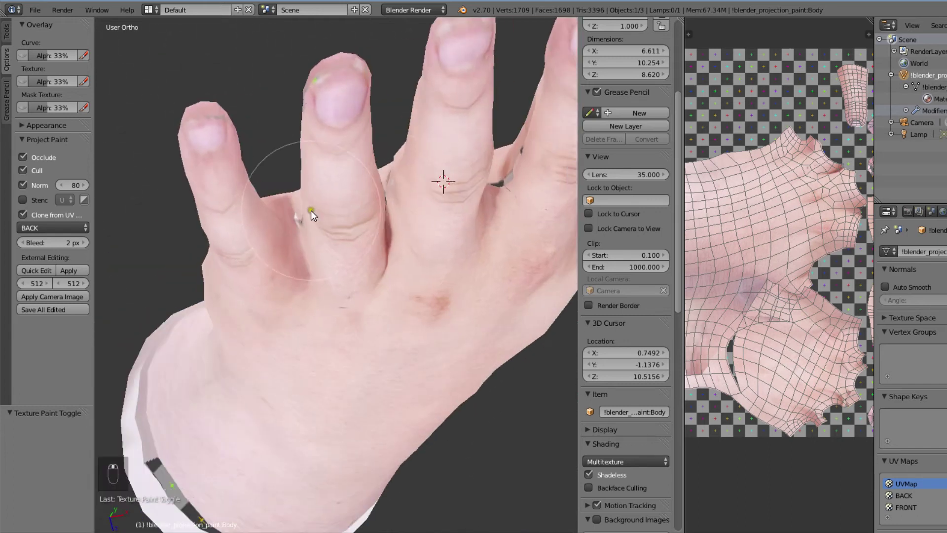
Step: Set the clone source to FRONT and paint the front photo over the dark patch at the thumb's base
{"action": "middle_click_drag", "start_coordinate": [510, 178], "coordinate": [31, 231]}
{"action": "left_click", "coordinate": [31, 228]}
{"action": "left_click", "coordinate": [32, 261]}
{"action": "mouse_move", "coordinate": [301, 296]}
{"action": "left_mouse_down"}
{"action": "mouse_move", "coordinate": [369, 346]}
{"action": "mouse_move", "coordinate": [396, 159]}
{"action": "mouse_move", "coordinate": [443, 166]}
{"action": "mouse_move", "coordinate": [442, 270]}
{"action": "left_mouse_up"}
{"action": "middle_click_drag", "start_coordinate": [442, 271], "coordinate": [97, 186]}
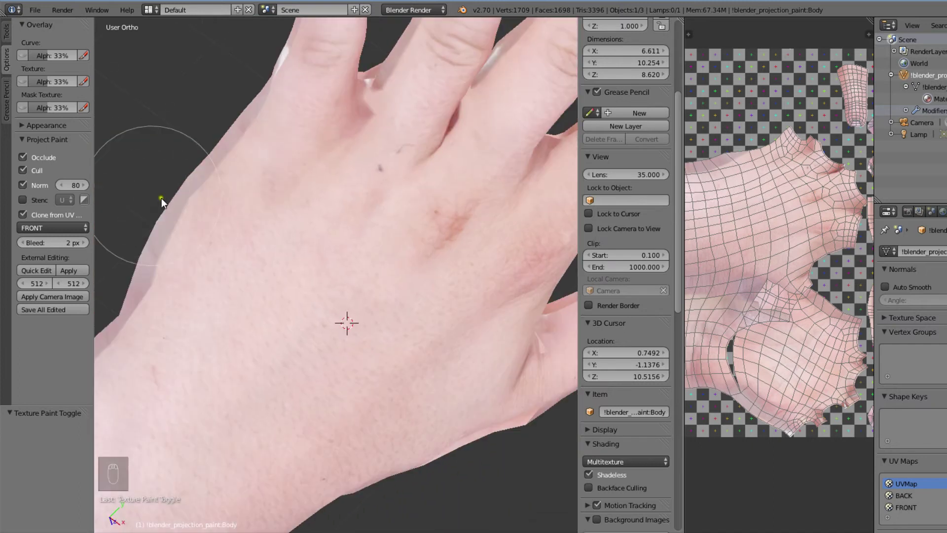
Step: Disable cloning from a UV map and set the clone brush to strength 0.333 and radius 56 px
{"action": "scroll", "coordinate": [226, 271], "scroll_direction": "down", "scroll_amount": 5}
{"action": "middle_click_drag", "start_coordinate": [237, 304], "coordinate": [486, 460]}
{"action": "scroll", "coordinate": [402, 401], "scroll_direction": "up", "scroll_amount": 3}
{"action": "middle_click_drag", "start_coordinate": [323, 412], "coordinate": [317, 324]}
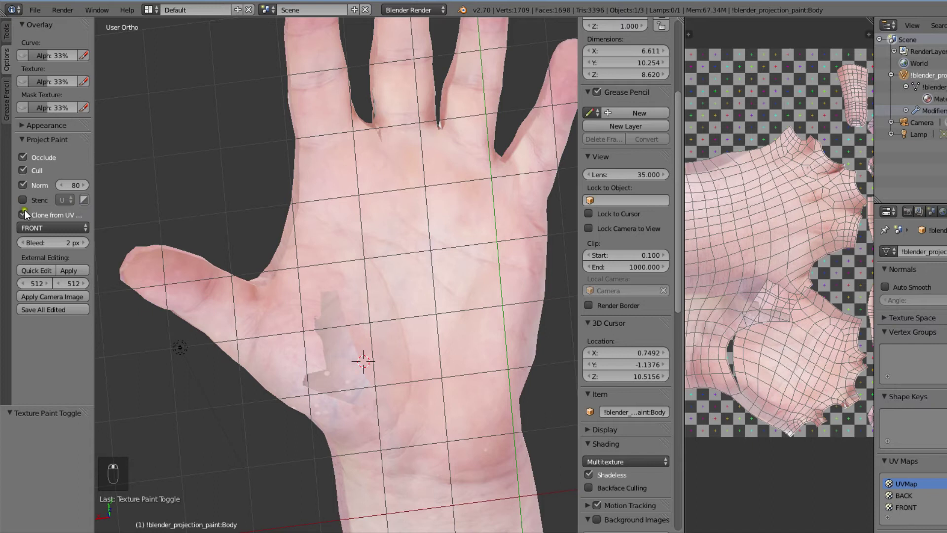
{"action": "left_click", "coordinate": [6, 31]}
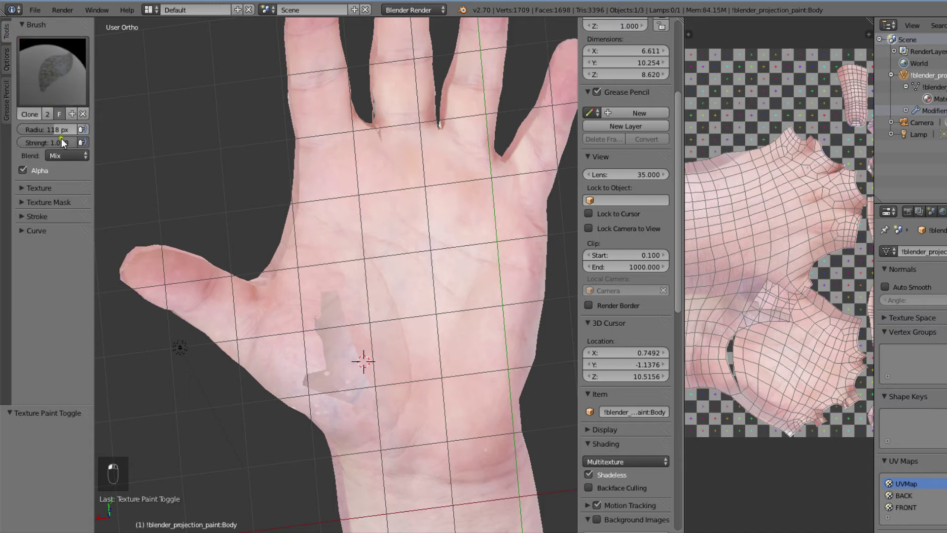
{"action": "mouse_move", "coordinate": [61, 141]}
{"action": "left_mouse_down"}
{"action": "mouse_move", "coordinate": [19, 132]}
{"action": "mouse_move", "coordinate": [34, 137]}
{"action": "left_mouse_up"}
{"action": "middle_click_drag", "start_coordinate": [372, 294], "coordinate": [366, 215], "text": "shift"}
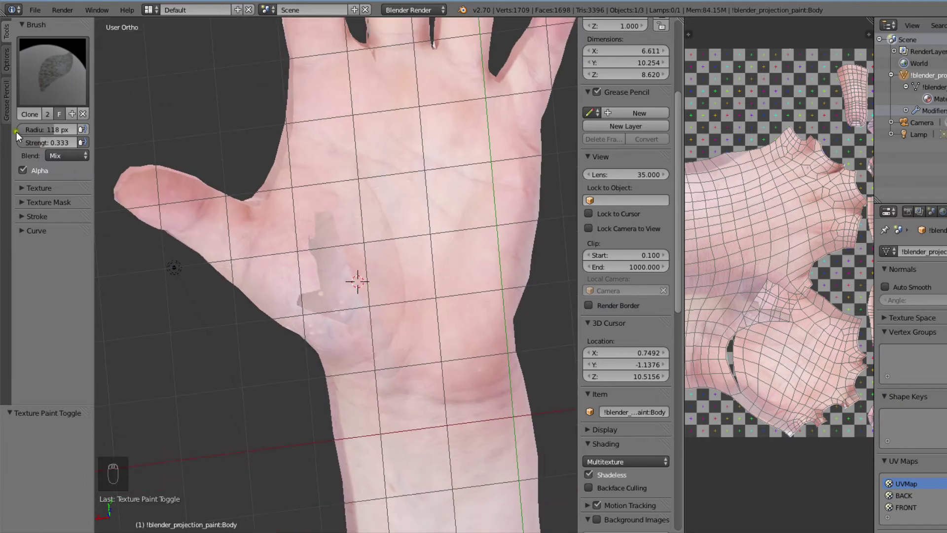
{"action": "left_click_drag", "start_coordinate": [39, 127], "coordinate": [29, 128]}
Step: Clone clean palm skin over the discoloured patch at the thumb's base and the seam between thumb and index finger
{"action": "left_click", "coordinate": [383, 245], "text": "ctrl"}
{"action": "left_click_drag", "start_coordinate": [341, 243], "coordinate": [319, 245]}
{"action": "mouse_move", "coordinate": [345, 281]}
{"action": "left_mouse_down"}
{"action": "mouse_move", "coordinate": [305, 290]}
{"action": "mouse_move", "coordinate": [338, 311]}
{"action": "mouse_move", "coordinate": [278, 298]}
{"action": "left_mouse_up"}
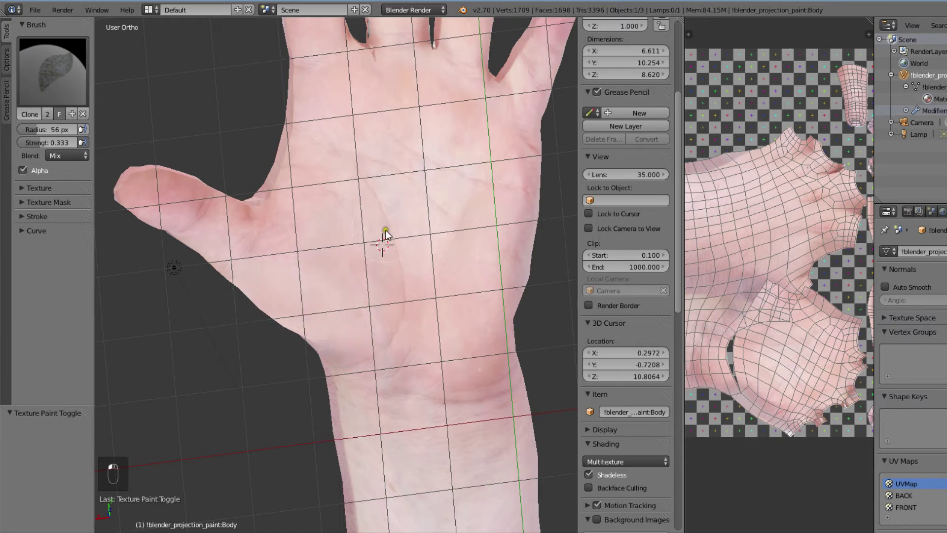
{"action": "mouse_move", "coordinate": [386, 230]}
{"action": "middle_mouse_down"}
{"action": "mouse_move", "coordinate": [281, 283]}
{"action": "mouse_move", "coordinate": [286, 185]}
{"action": "mouse_move", "coordinate": [337, 251]}
{"action": "middle_mouse_up"}
{"action": "scroll", "coordinate": [288, 160], "scroll_direction": "up", "scroll_amount": 3}
{"action": "left_click", "coordinate": [337, 241], "text": "ctrl"}
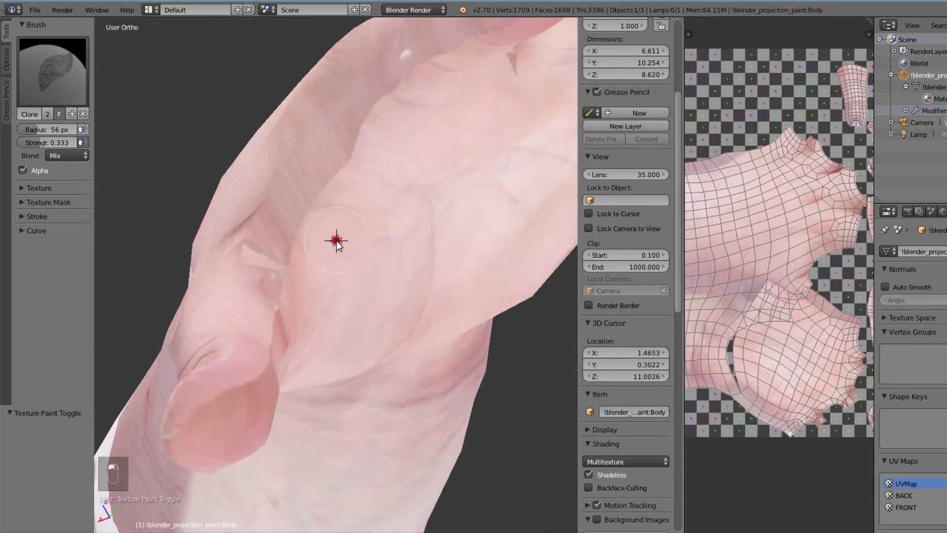
{"action": "mouse_move", "coordinate": [300, 217]}
{"action": "left_mouse_down"}
{"action": "mouse_move", "coordinate": [292, 206]}
{"action": "mouse_move", "coordinate": [345, 126]}
{"action": "mouse_move", "coordinate": [376, 144]}
{"action": "left_mouse_up"}
Step: Clone nearby skin over the seams around the thumb's base and on the thumb side of the hand's back
{"action": "scroll", "coordinate": [380, 163], "scroll_direction": "down", "scroll_amount": 3}
{"action": "mouse_move", "coordinate": [376, 144]}
{"action": "middle_mouse_down"}
{"action": "mouse_move", "coordinate": [384, 186]}
{"action": "mouse_move", "coordinate": [345, 247]}
{"action": "middle_mouse_up"}
{"action": "left_click", "coordinate": [312, 271], "text": "ctrl"}
{"action": "left_click_drag", "start_coordinate": [296, 328], "coordinate": [215, 399]}
{"action": "middle_click_drag", "start_coordinate": [214, 398], "coordinate": [385, 237], "text": "shift"}
{"action": "left_click", "coordinate": [399, 175], "text": "ctrl"}
{"action": "scroll", "coordinate": [322, 221], "scroll_direction": "down", "scroll_amount": 3}
{"action": "middle_click_drag", "start_coordinate": [322, 220], "coordinate": [307, 186]}
{"action": "left_click", "coordinate": [306, 186], "text": "ctrl"}
{"action": "mouse_move", "coordinate": [359, 182]}
{"action": "left_mouse_down"}
{"action": "mouse_move", "coordinate": [342, 195]}
{"action": "mouse_move", "coordinate": [357, 132]}
{"action": "left_mouse_up"}
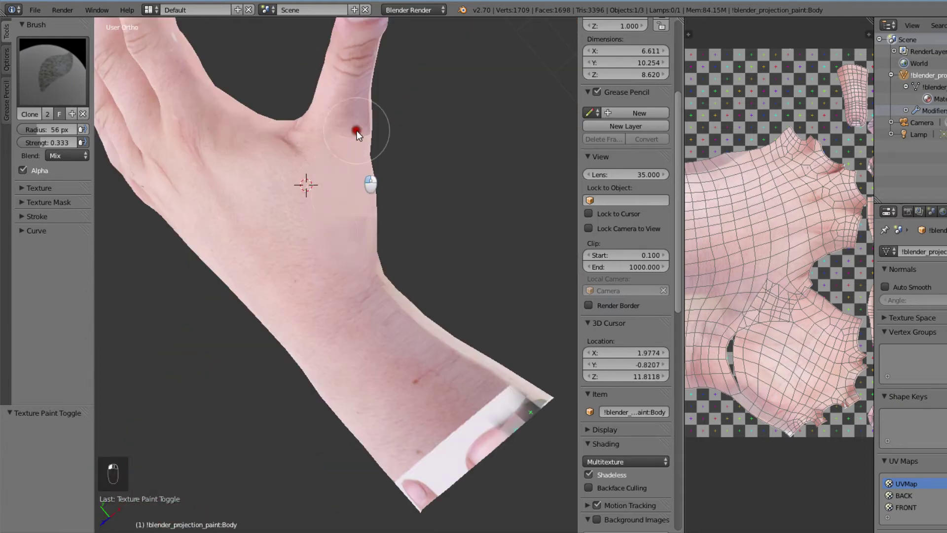
Step: Clone nearby skin over the photo seam along the thumb and the adjoining edge of the hand
{"action": "middle_click_drag", "start_coordinate": [356, 131], "coordinate": [444, 138]}
{"action": "left_click", "coordinate": [459, 143], "text": "ctrl"}
{"action": "left_click_drag", "start_coordinate": [408, 81], "coordinate": [440, 159]}
{"action": "middle_click_drag", "start_coordinate": [440, 158], "coordinate": [370, 247]}
{"action": "left_click", "coordinate": [370, 275], "text": "ctrl"}
{"action": "left_click_drag", "start_coordinate": [363, 291], "coordinate": [351, 310]}
{"action": "middle_click_drag", "start_coordinate": [351, 310], "coordinate": [415, 296]}
Step: Clone clean skin over the seam along the index finger and the gap between the index and middle fingers
{"action": "left_click", "coordinate": [421, 323], "text": "ctrl"}
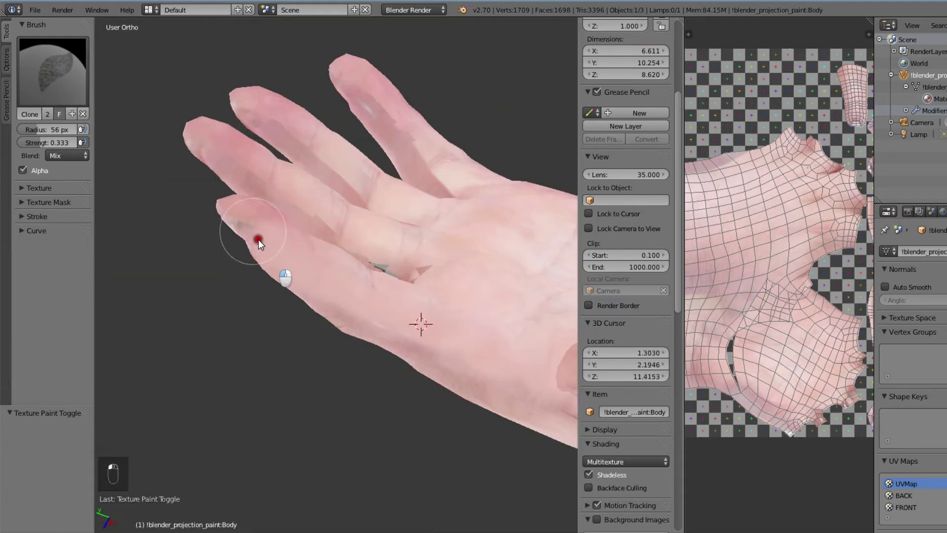
{"action": "scroll", "coordinate": [259, 239], "scroll_direction": "up", "scroll_amount": 2}
{"action": "left_click", "coordinate": [379, 287], "text": "ctrl"}
{"action": "left_click_drag", "start_coordinate": [467, 314], "coordinate": [166, 239]}
{"action": "mouse_move", "coordinate": [165, 239]}
{"action": "middle_mouse_down"}
{"action": "mouse_move", "coordinate": [535, 375]}
{"action": "mouse_move", "coordinate": [326, 323]}
{"action": "middle_mouse_up"}
{"action": "left_click", "coordinate": [326, 324], "text": "ctrl"}
{"action": "left_click_drag", "start_coordinate": [414, 326], "coordinate": [351, 355]}
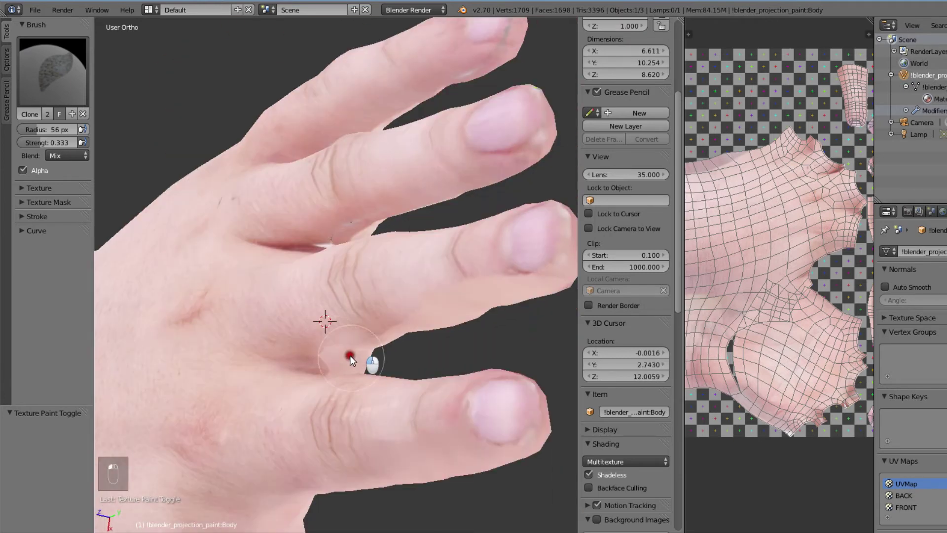
Step: Clone clean skin over the remaining seams and unpainted spots between the other fingers
{"action": "mouse_move", "coordinate": [433, 340]}
{"action": "middle_mouse_down"}
{"action": "mouse_move", "coordinate": [446, 146]}
{"action": "mouse_move", "coordinate": [395, 276]}
{"action": "middle_mouse_up"}
{"action": "left_click", "coordinate": [390, 295], "text": "ctrl"}
{"action": "mouse_move", "coordinate": [446, 346]}
{"action": "left_mouse_down"}
{"action": "mouse_move", "coordinate": [442, 307]}
{"action": "mouse_move", "coordinate": [459, 370]}
{"action": "mouse_move", "coordinate": [513, 192]}
{"action": "left_mouse_up"}
{"action": "left_click", "coordinate": [379, 275], "text": "ctrl"}
{"action": "mouse_move", "coordinate": [513, 193]}
{"action": "middle_mouse_down"}
{"action": "mouse_move", "coordinate": [390, 283]}
{"action": "mouse_move", "coordinate": [369, 418]}
{"action": "middle_mouse_up"}
{"action": "scroll", "coordinate": [369, 418], "scroll_direction": "up", "scroll_amount": 4}
{"action": "left_click", "coordinate": [393, 436], "text": "ctrl"}
{"action": "left_click_drag", "start_coordinate": [399, 257], "coordinate": [401, 298]}
{"action": "middle_click_drag", "start_coordinate": [401, 298], "coordinate": [390, 328]}
{"action": "left_click", "coordinate": [389, 328], "text": "ctrl"}
{"action": "left_click_drag", "start_coordinate": [452, 311], "coordinate": [467, 339]}
Step: Clone nearby skin over the front-to-back seam along the side of the hand and wrist
{"action": "left_click", "coordinate": [399, 167], "text": "ctrl"}
{"action": "mouse_move", "coordinate": [466, 339]}
{"action": "middle_mouse_down"}
{"action": "mouse_move", "coordinate": [400, 168]}
{"action": "mouse_move", "coordinate": [286, 281]}
{"action": "middle_mouse_up"}
{"action": "left_click", "coordinate": [286, 281], "text": "ctrl"}
{"action": "mouse_move", "coordinate": [288, 404]}
{"action": "middle_mouse_down"}
{"action": "mouse_move", "coordinate": [256, 277]}
{"action": "mouse_move", "coordinate": [291, 316]}
{"action": "middle_mouse_up"}
{"action": "scroll", "coordinate": [291, 316], "scroll_direction": "up", "scroll_amount": 2}
{"action": "left_click", "coordinate": [295, 328], "text": "ctrl"}
{"action": "left_click", "coordinate": [342, 294], "text": "ctrl"}
{"action": "mouse_move", "coordinate": [277, 318]}
{"action": "left_mouse_down"}
{"action": "mouse_move", "coordinate": [316, 259]}
{"action": "mouse_move", "coordinate": [469, 106]}
{"action": "left_mouse_up"}
Step: Clone forearm skin over the seam between the back and front photos along the wrist and forearm
{"action": "mouse_move", "coordinate": [469, 106]}
{"action": "middle_mouse_down"}
{"action": "mouse_move", "coordinate": [347, 354]}
{"action": "mouse_move", "coordinate": [316, 316]}
{"action": "middle_mouse_up"}
{"action": "scroll", "coordinate": [297, 297], "scroll_direction": "up", "scroll_amount": 3}
{"action": "left_click", "coordinate": [252, 243], "text": "ctrl"}
{"action": "left_click_drag", "start_coordinate": [286, 273], "coordinate": [327, 321]}
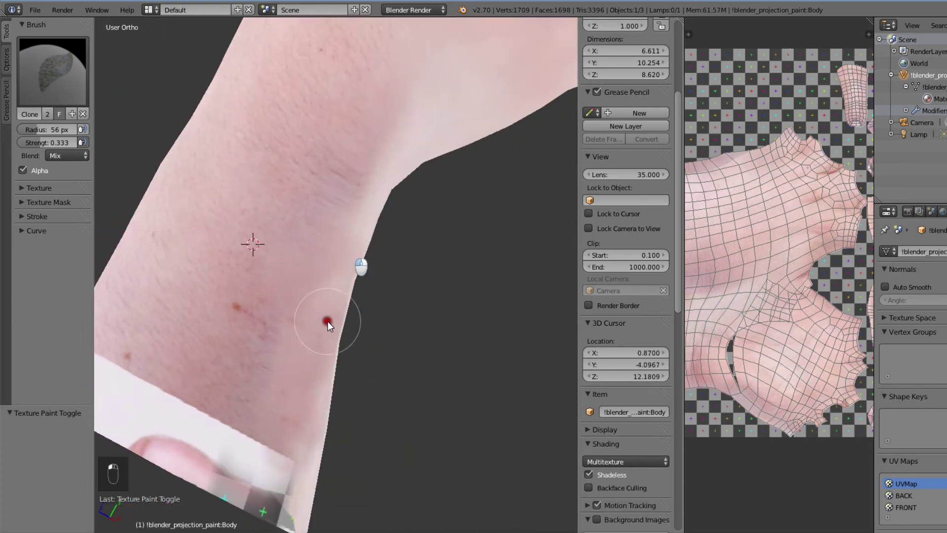
{"action": "middle_click_drag", "start_coordinate": [327, 321], "coordinate": [480, 281]}
{"action": "scroll", "coordinate": [394, 305], "scroll_direction": "up", "scroll_amount": 3}
{"action": "left_click", "coordinate": [326, 328], "text": "ctrl"}
{"action": "left_click_drag", "start_coordinate": [293, 366], "coordinate": [228, 197]}
{"action": "left_click", "coordinate": [287, 301], "text": "ctrl"}
{"action": "mouse_move", "coordinate": [271, 341]}
{"action": "left_mouse_down"}
{"action": "mouse_move", "coordinate": [291, 431]}
{"action": "mouse_move", "coordinate": [359, 451]}
{"action": "mouse_move", "coordinate": [351, 468]}
{"action": "left_mouse_up"}
Step: Touch up the sides of the fingers with cloned skin and check the whole palm
{"action": "middle_click_drag", "start_coordinate": [308, 419], "coordinate": [298, 297]}
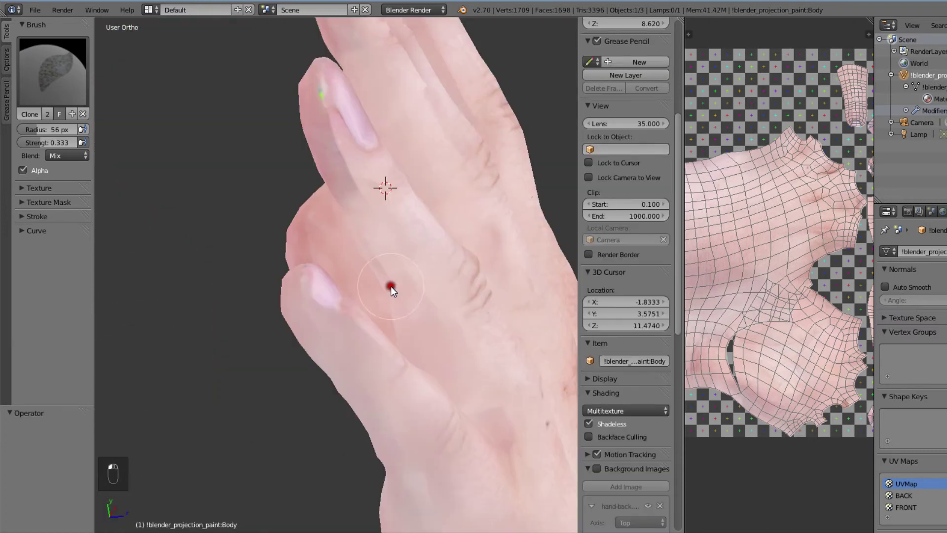
{"action": "middle_click_drag", "start_coordinate": [391, 286], "coordinate": [344, 197]}
{"action": "left_click", "coordinate": [343, 197], "text": "ctrl"}
{"action": "mouse_move", "coordinate": [491, 368]}
{"action": "middle_mouse_down"}
{"action": "mouse_move", "coordinate": [337, 384]}
{"action": "mouse_move", "coordinate": [340, 179]}
{"action": "mouse_move", "coordinate": [235, 286]}
{"action": "middle_mouse_up"}
{"action": "middle_click_drag", "start_coordinate": [452, 416], "coordinate": [354, 316]}
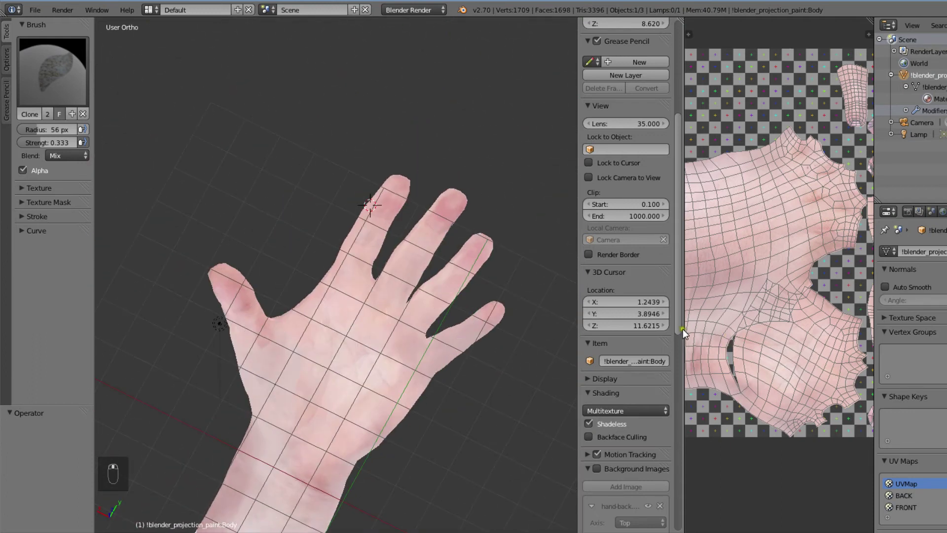
Step: Widen the UV image view and save the painted texture as a PNG, overwriting UV-MAP.png
{"action": "left_click_drag", "start_coordinate": [683, 329], "coordinate": [544, 330]}
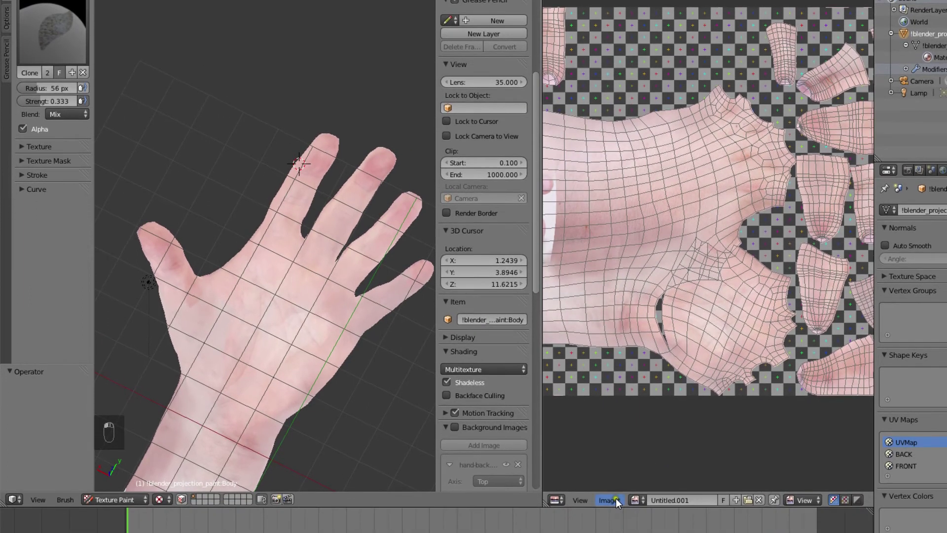
{"action": "left_click", "coordinate": [612, 499]}
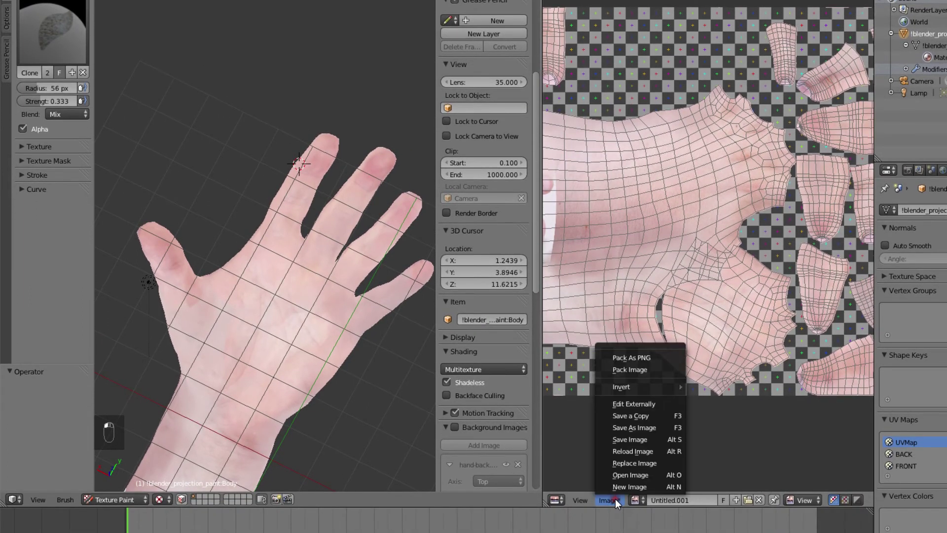
{"action": "left_click", "coordinate": [635, 426]}
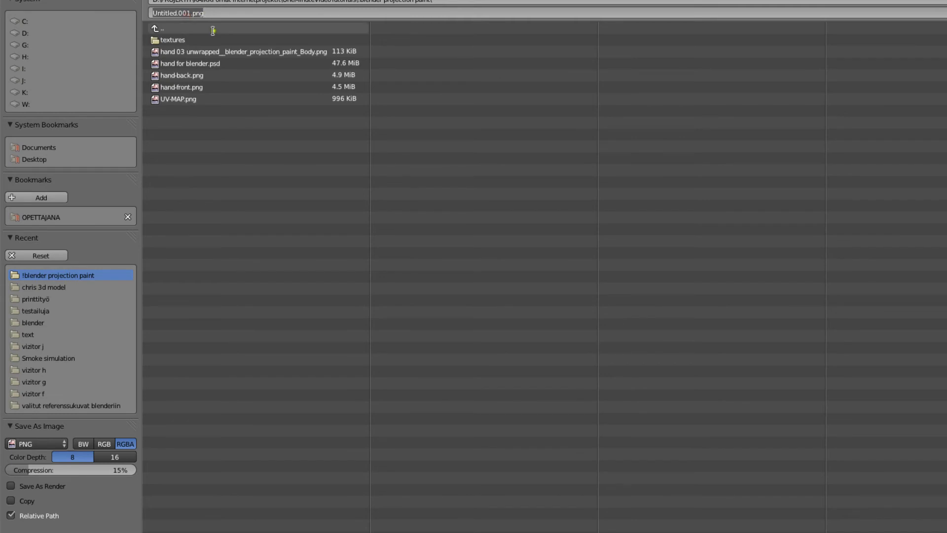
{"action": "left_click", "coordinate": [185, 98]}
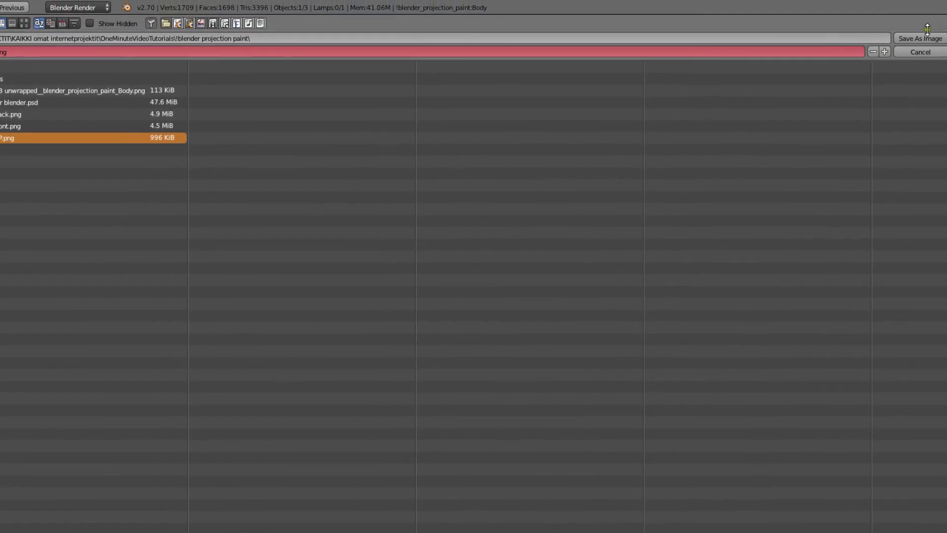
{"action": "left_click", "coordinate": [934, 33]}
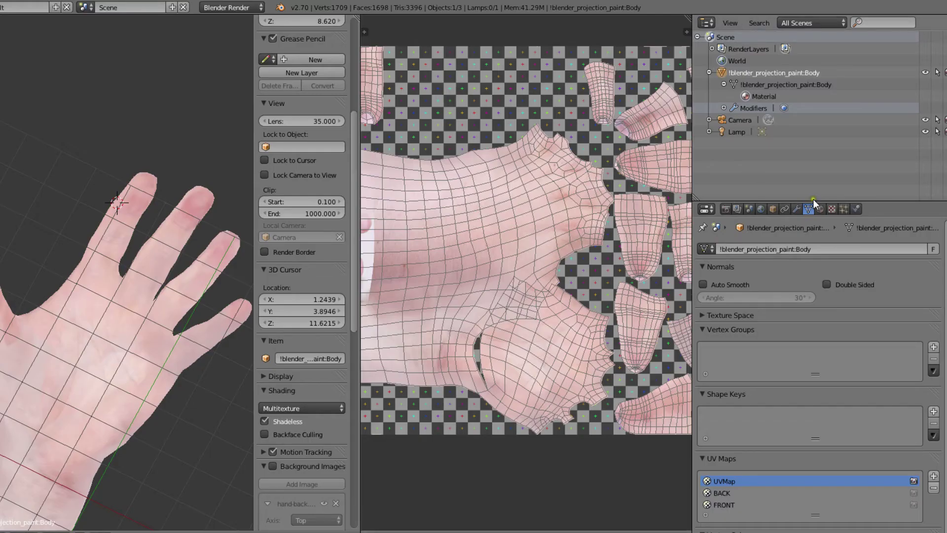
Step: Move the camera, rotate it about -38° around its local X axis and fly it back to frame the hand
{"action": "key", "text": "g"}
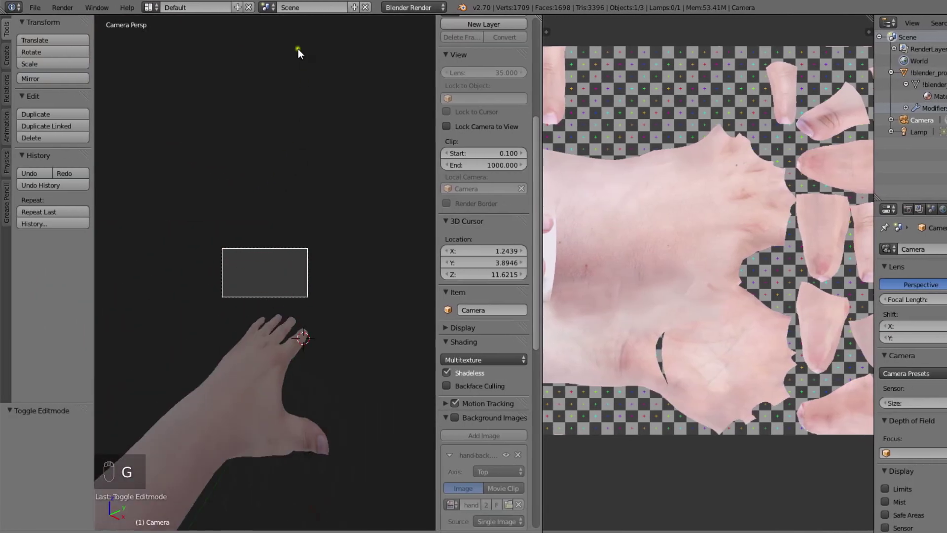
{"action": "left_click", "coordinate": [298, 188]}
{"action": "key", "text": "r"}
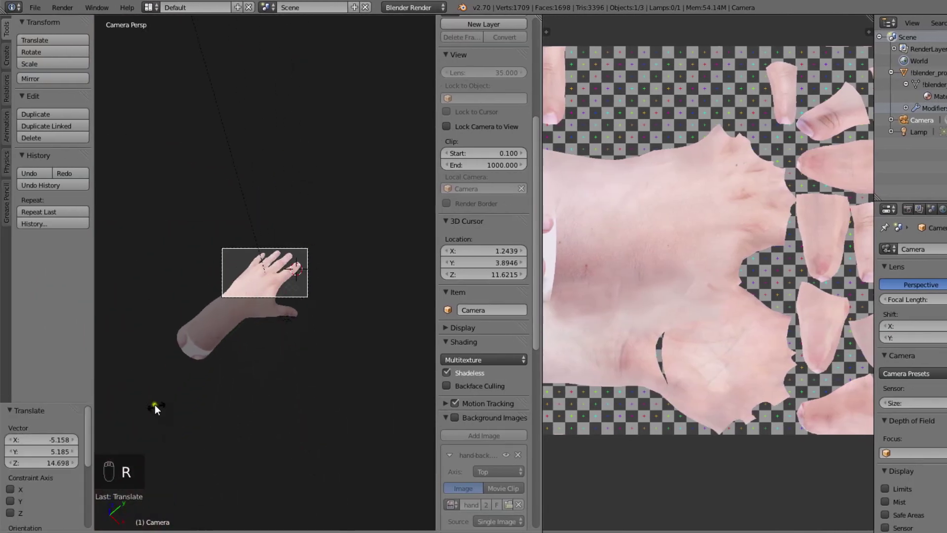
{"action": "left_click", "coordinate": [155, 405]}
{"action": "key", "text": "shift+f"}
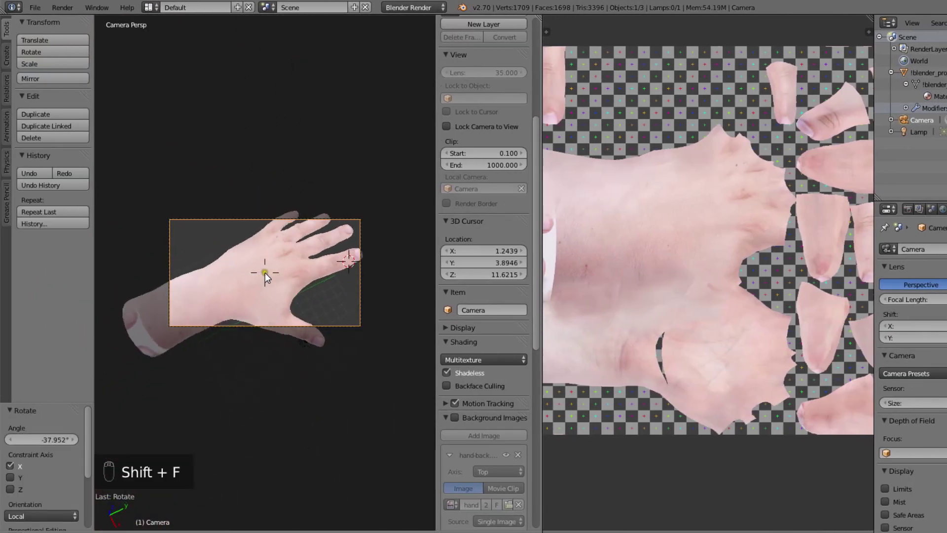
{"action": "key", "text": "s"}
{"action": "left_click", "coordinate": [265, 273]}
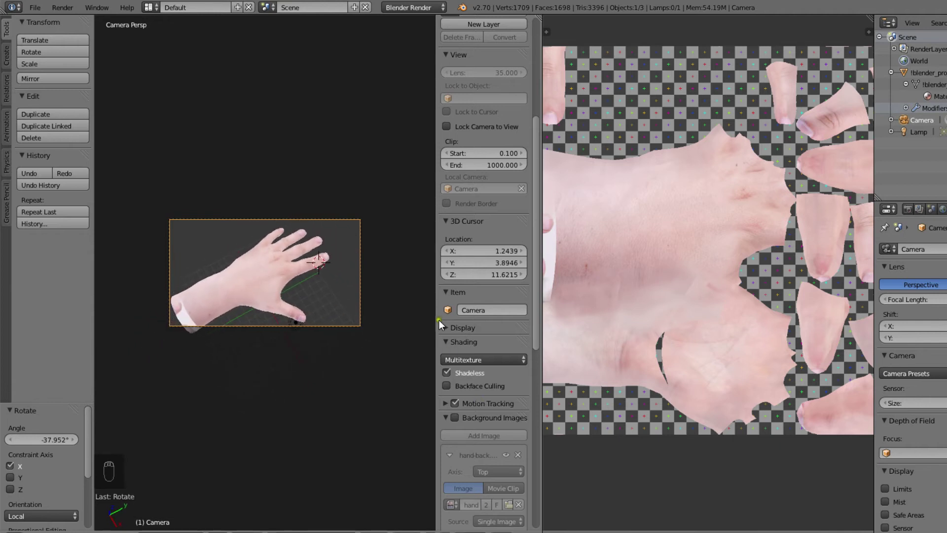
Step: Render the camera view of the hand as a test and close the render
{"action": "key", "text": "F12"}
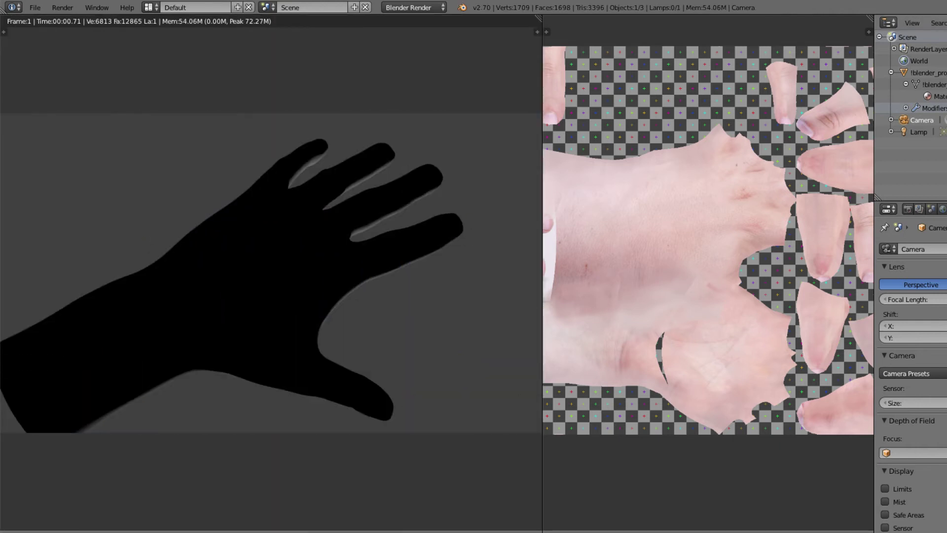
{"action": "key", "text": "Escape"}
{"action": "key", "text": "Escape"}
{"action": "key", "text": "Escape"}
{"action": "key", "text": "Escape"}
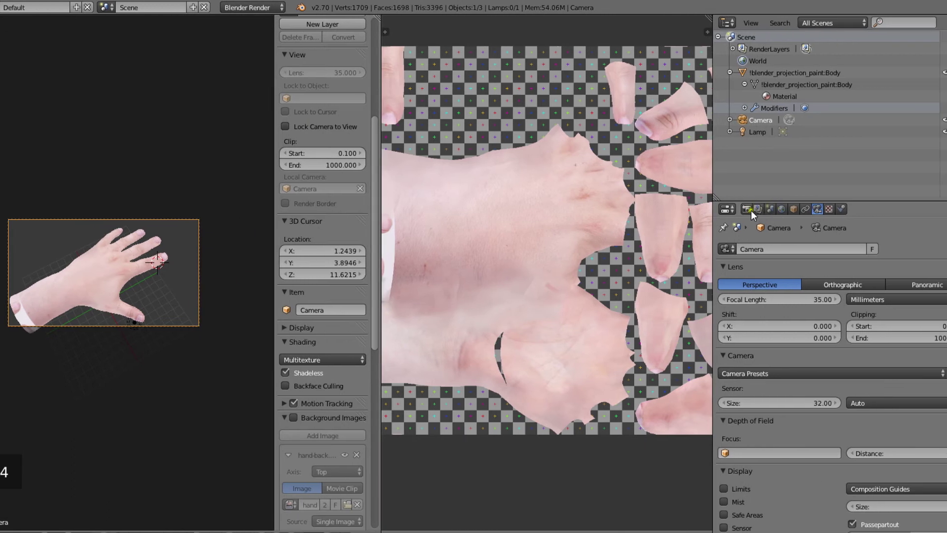
Step: Enable Ambient Occlusion for the world and render the hand again to check its shading
{"action": "left_click", "coordinate": [781, 209]}
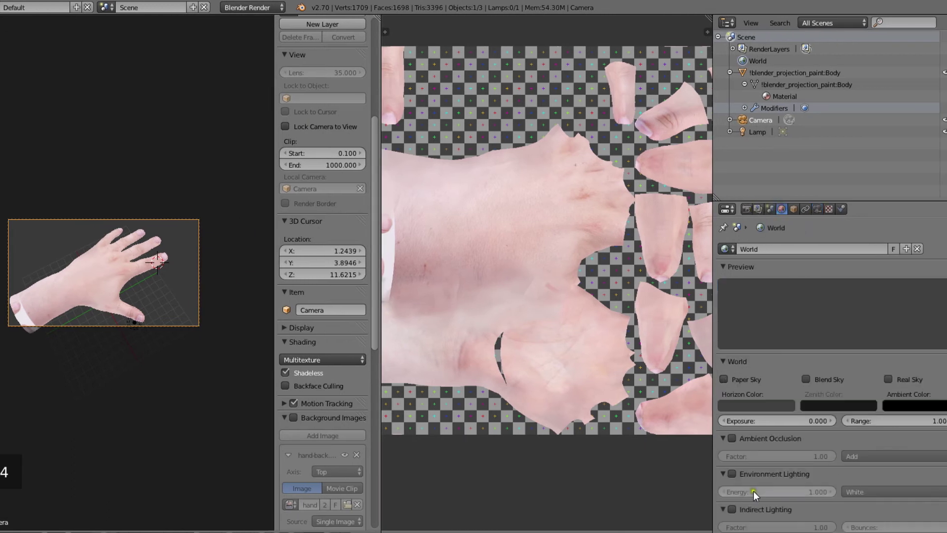
{"action": "left_click", "coordinate": [739, 439]}
{"action": "key", "text": "F12"}
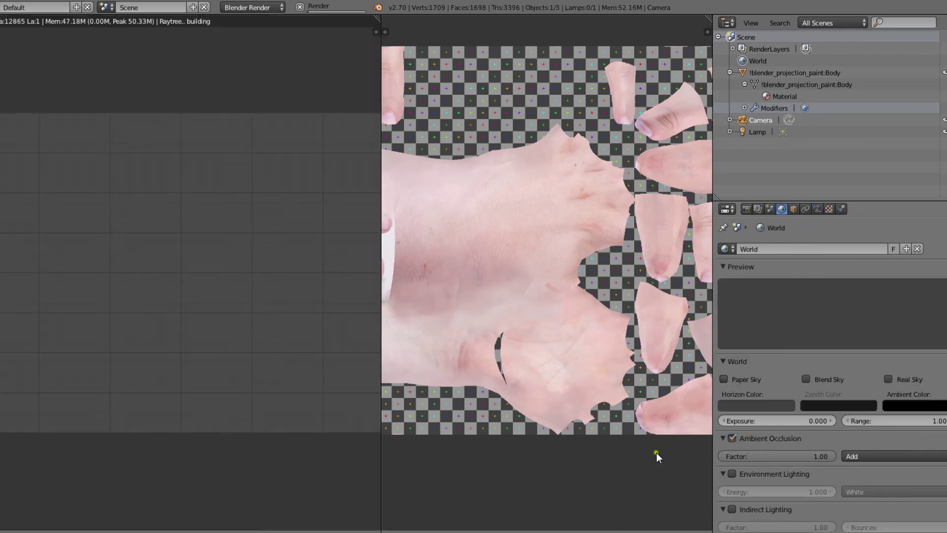
{"action": "scroll", "coordinate": [222, 264], "scroll_direction": "up", "scroll_amount": 4}
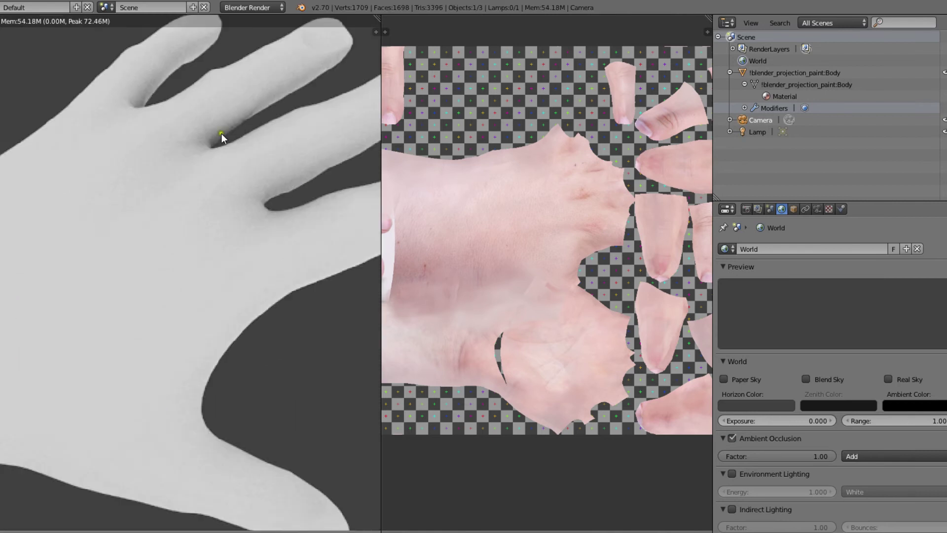
{"action": "scroll", "coordinate": [123, 198], "scroll_direction": "down", "scroll_amount": 4}
{"action": "key", "text": "Escape"}
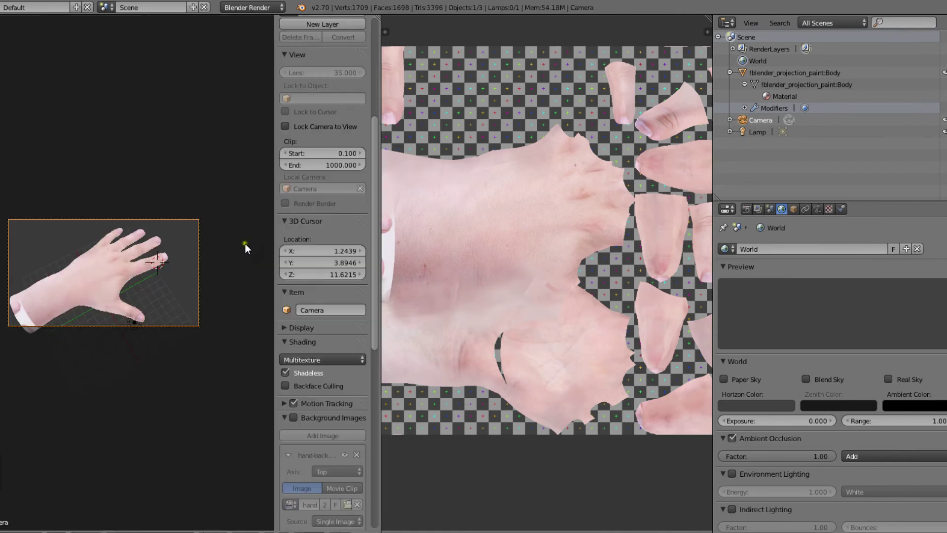
Step: Select the hand mesh and rename its material as HAND
{"action": "left_click", "coordinate": [801, 73]}
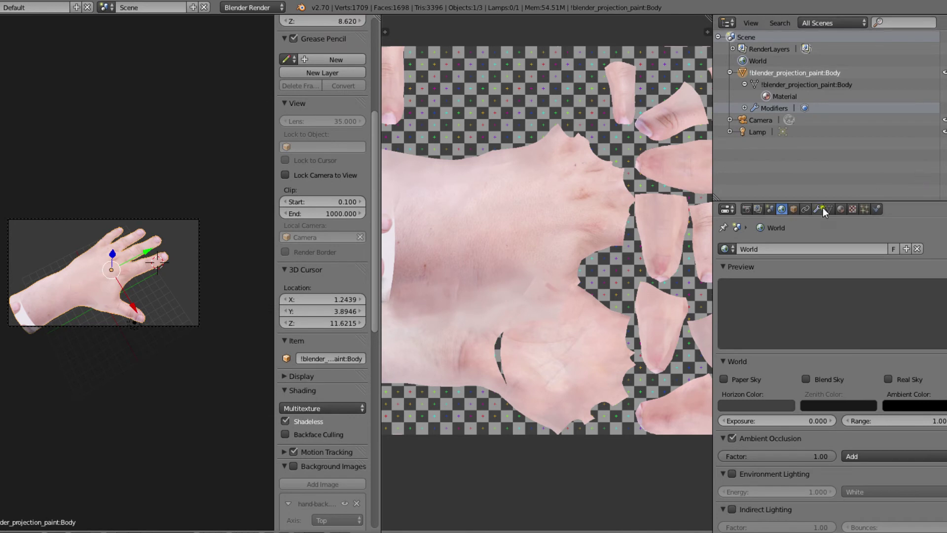
{"action": "left_click", "coordinate": [841, 209]}
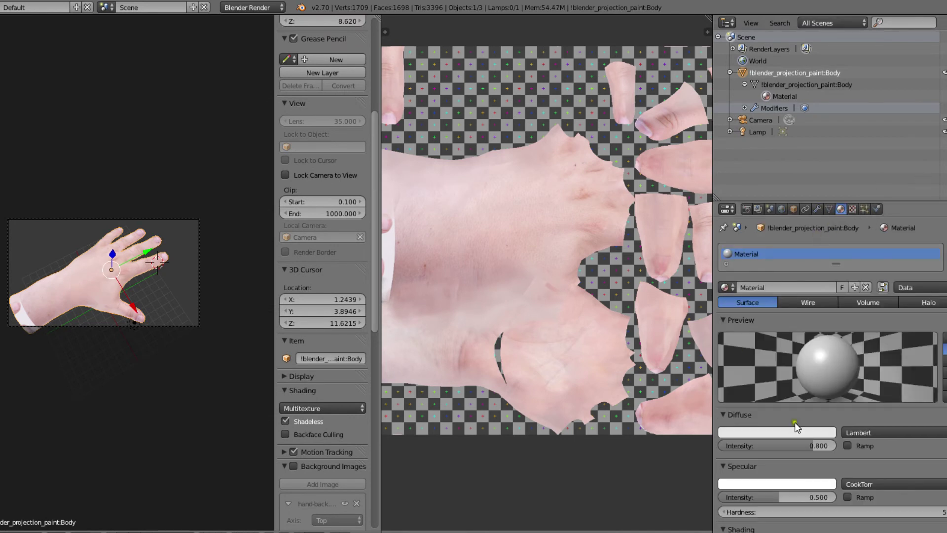
{"action": "left_click", "coordinate": [776, 287]}
{"action": "type", "text": "HA"}
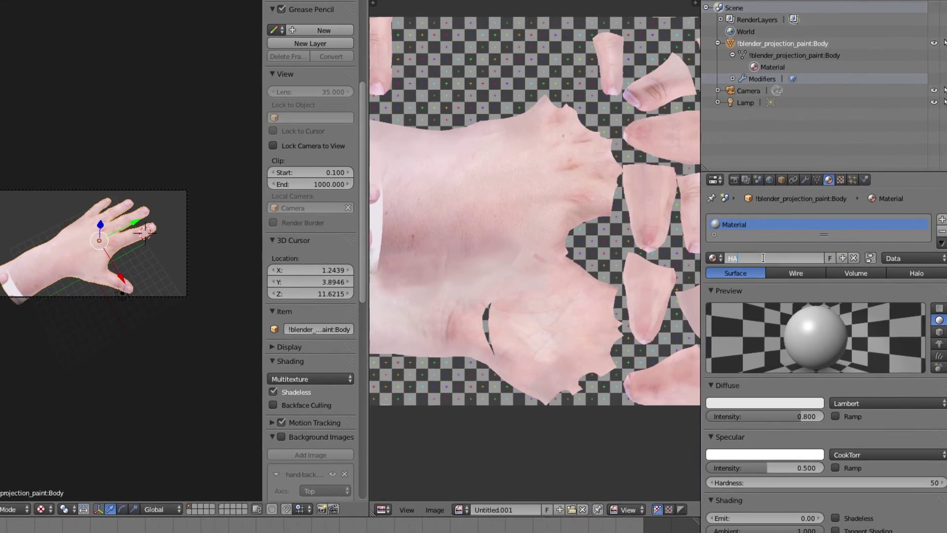
{"action": "type", "text": "ND"}
{"action": "key", "text": "Return"}
Step: Add a new Image or Movie texture to the HAND material and load UV-MAP.png as its image
{"action": "left_click", "coordinate": [844, 180]}
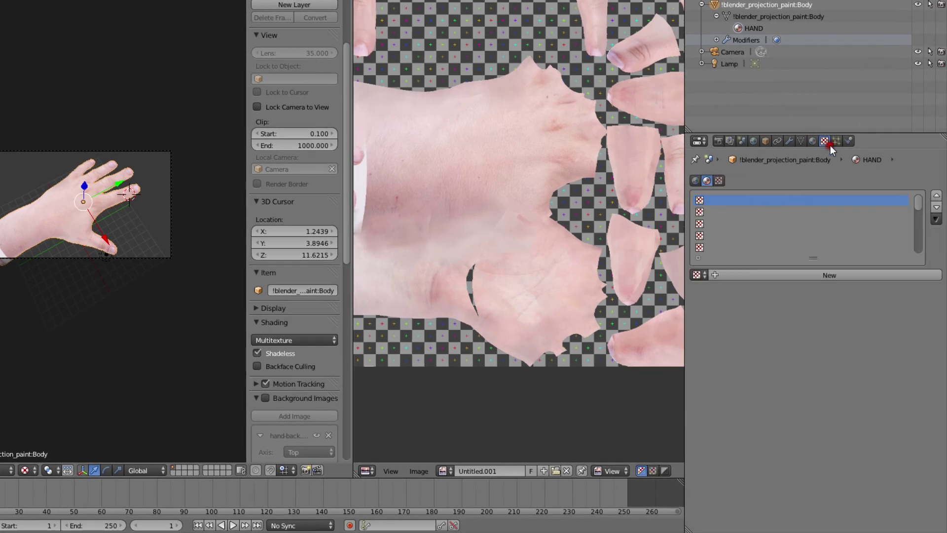
{"action": "left_click", "coordinate": [755, 275]}
{"action": "left_click", "coordinate": [780, 293]}
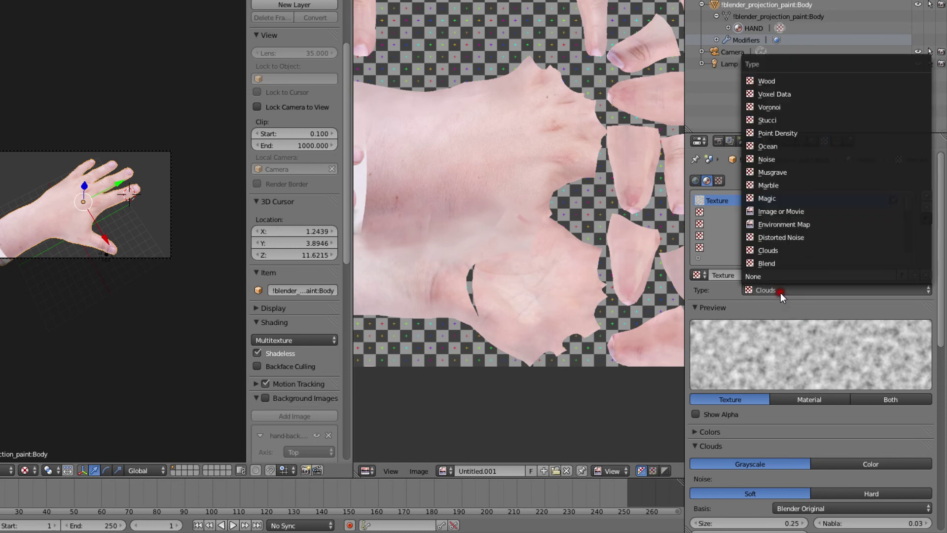
{"action": "left_click", "coordinate": [798, 211]}
{"action": "left_click", "coordinate": [881, 464]}
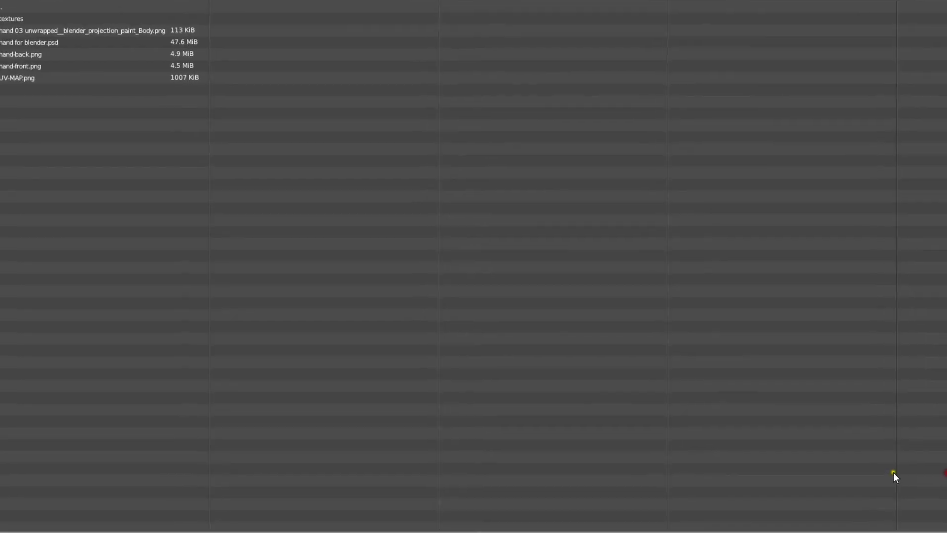
{"action": "double_click", "coordinate": [187, 124]}
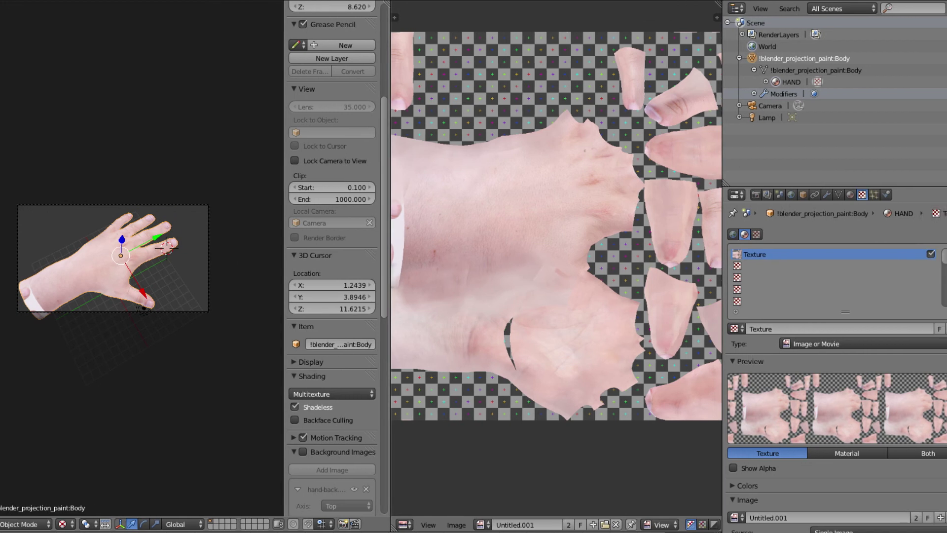
Step: Set the texture's mapping coordinates to UV and choose UVMap as the map
{"action": "left_click_drag", "start_coordinate": [945, 297], "coordinate": [945, 422]}
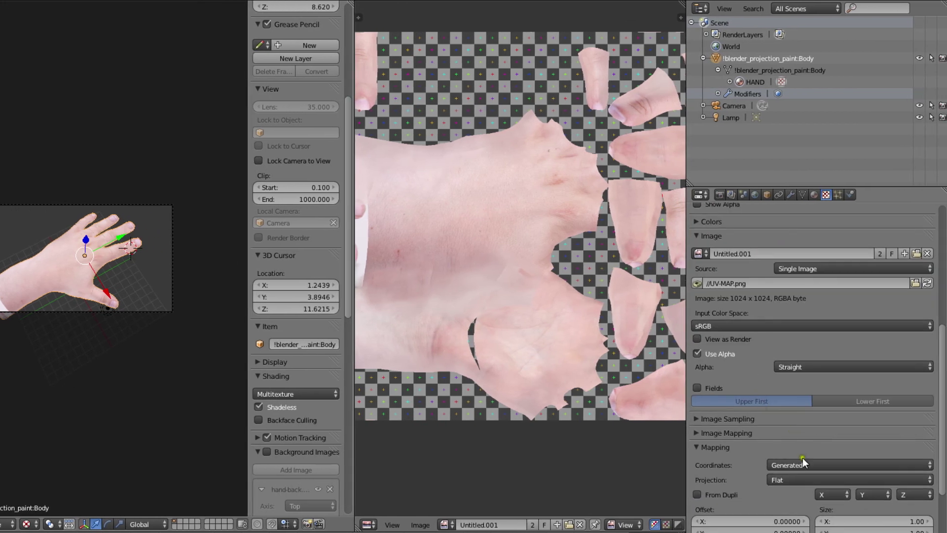
{"action": "left_click", "coordinate": [797, 467]}
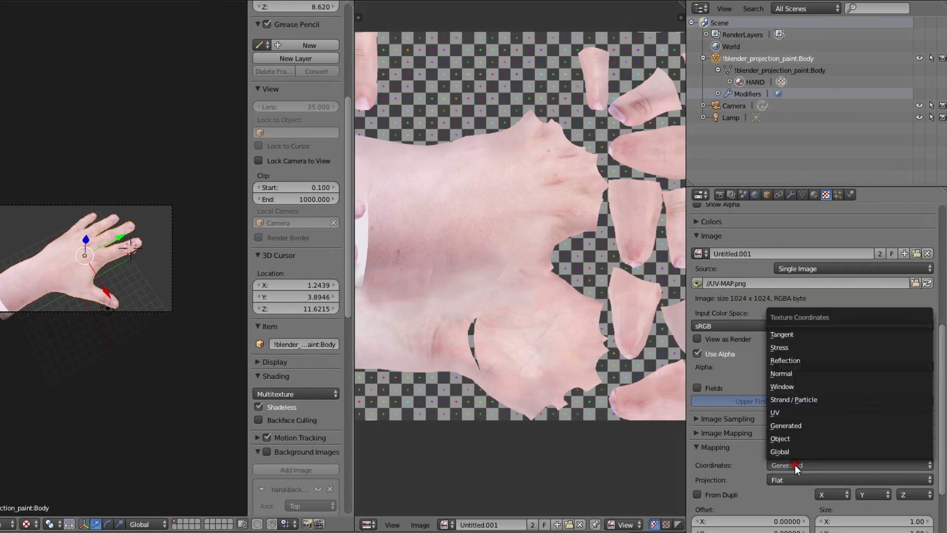
{"action": "left_click", "coordinate": [812, 412]}
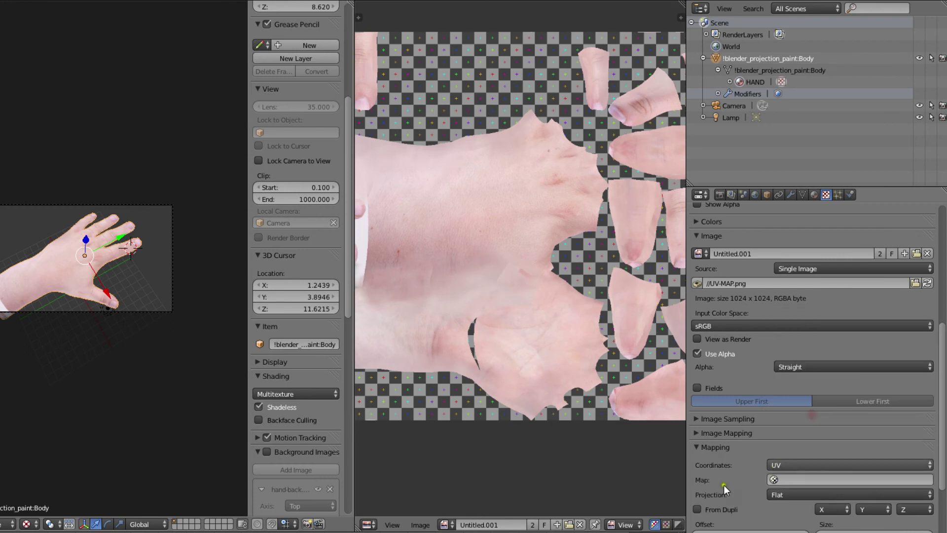
{"action": "left_click", "coordinate": [784, 480]}
{"action": "left_click", "coordinate": [776, 380]}
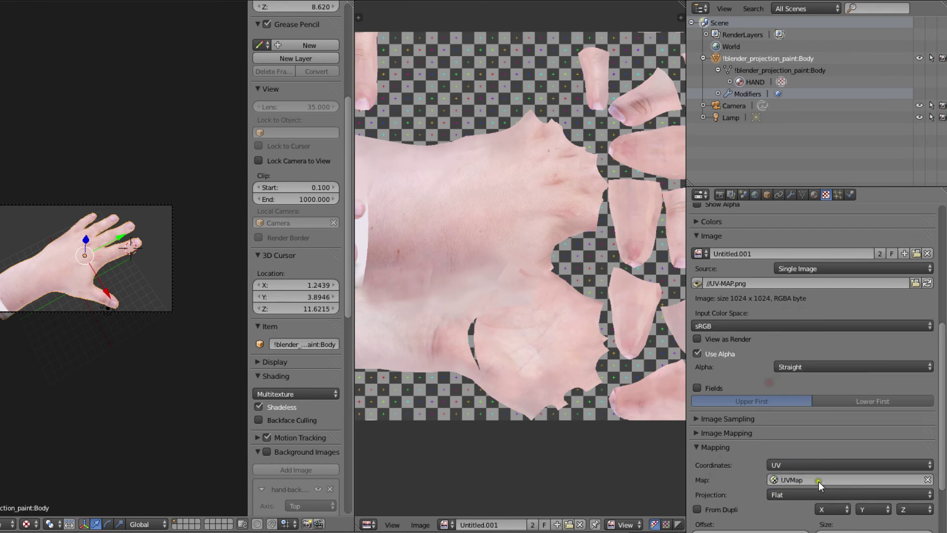
Step: Save the Blender file and render the camera view of the hand with its new image texture
{"action": "left_click", "coordinate": [1, 1]}
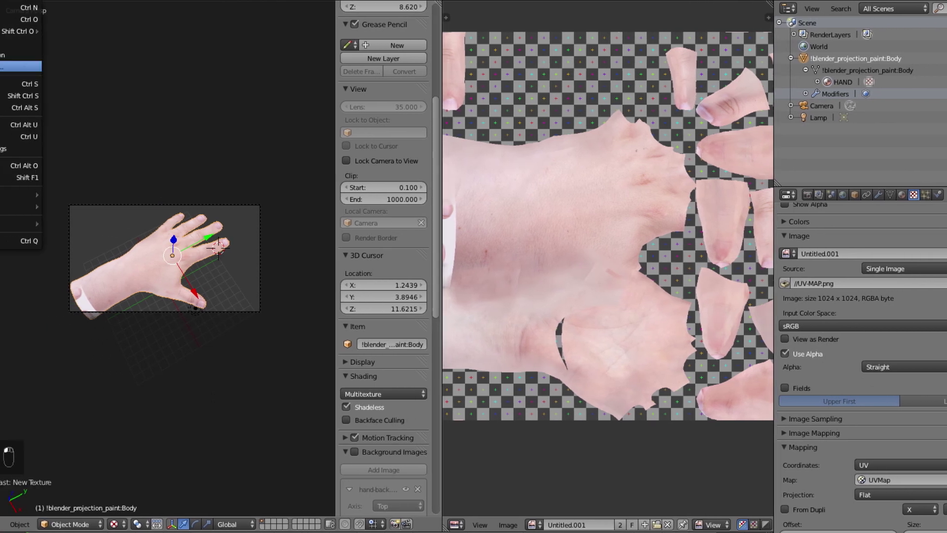
{"action": "left_click", "coordinate": [43, 85]}
{"action": "key", "text": "F12"}
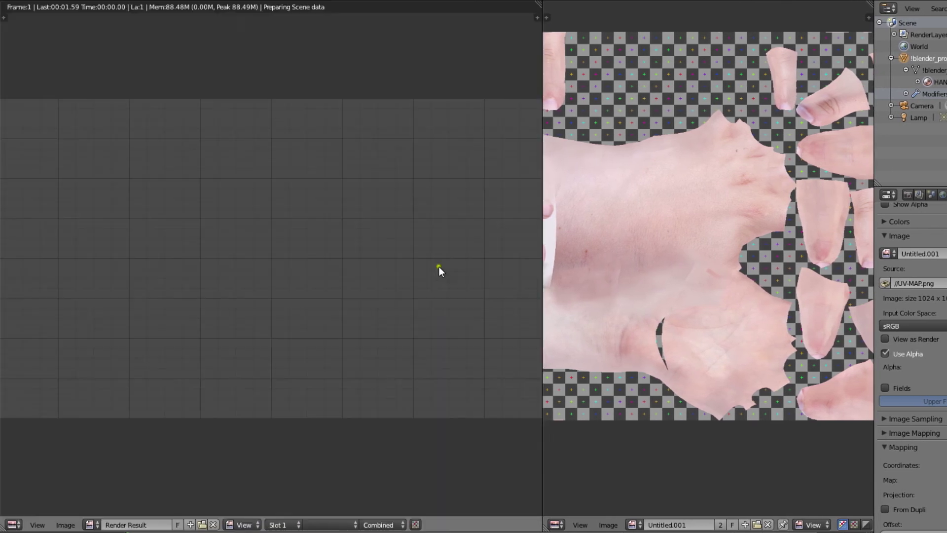